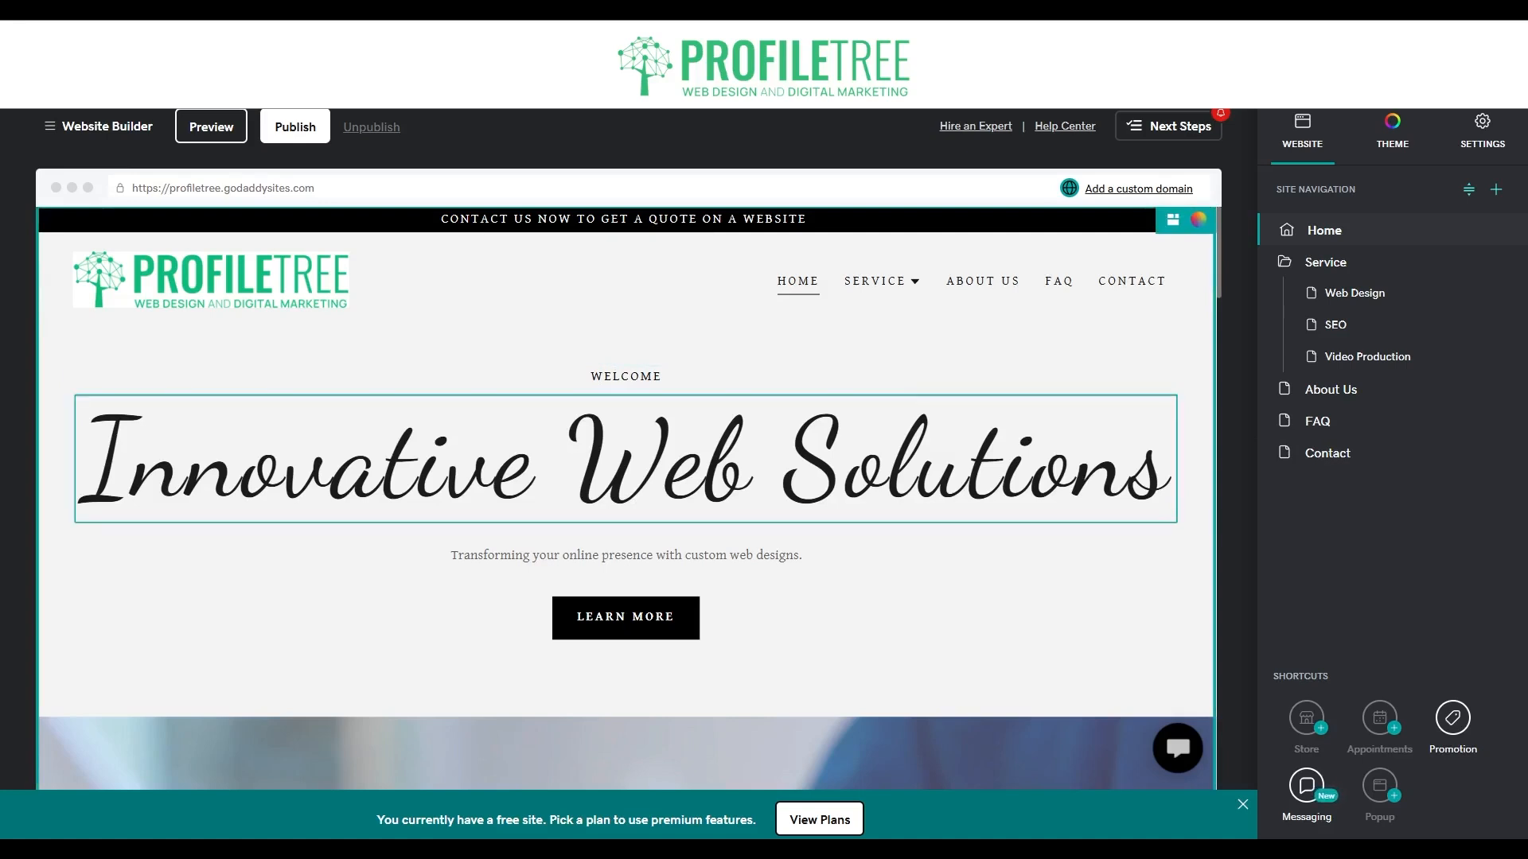
Add a Video section with two equal side-by-side videos directly below the Home page's header image.
scroll(737, 347, down, 5)
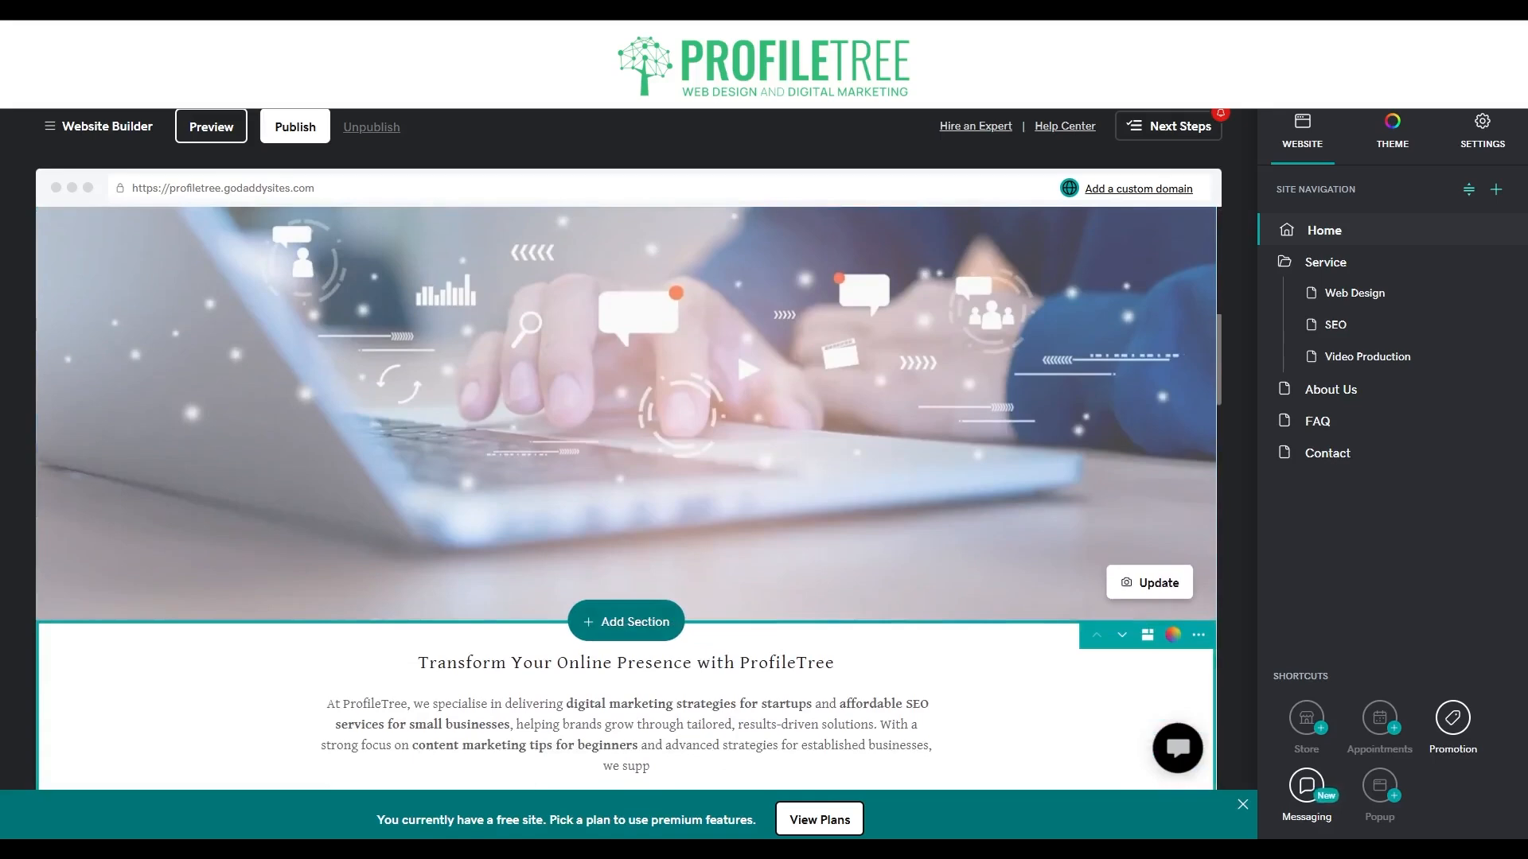
click(624, 624)
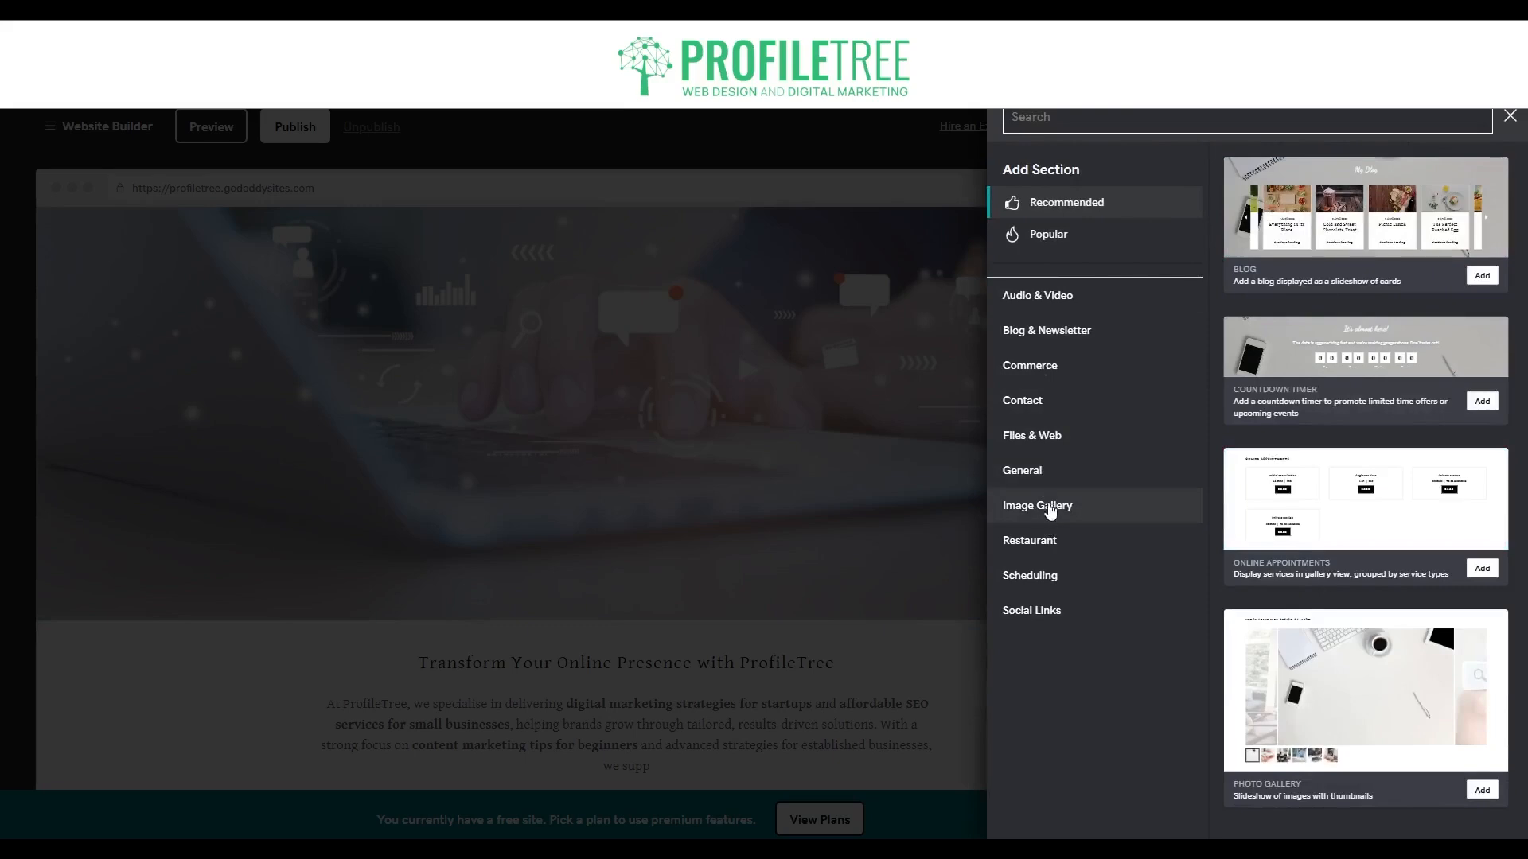
click(1038, 296)
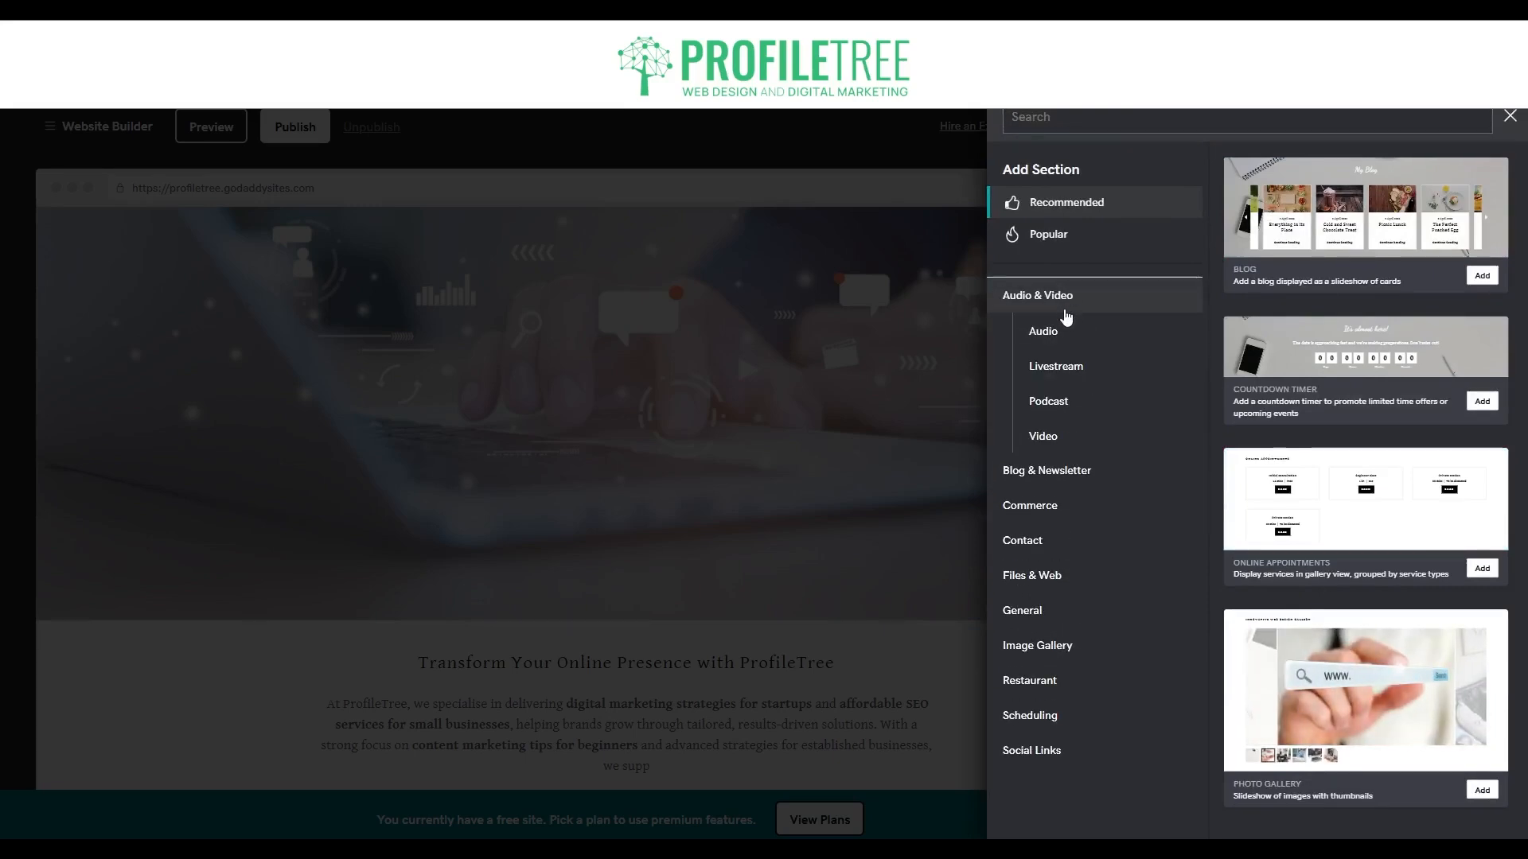
click(1057, 433)
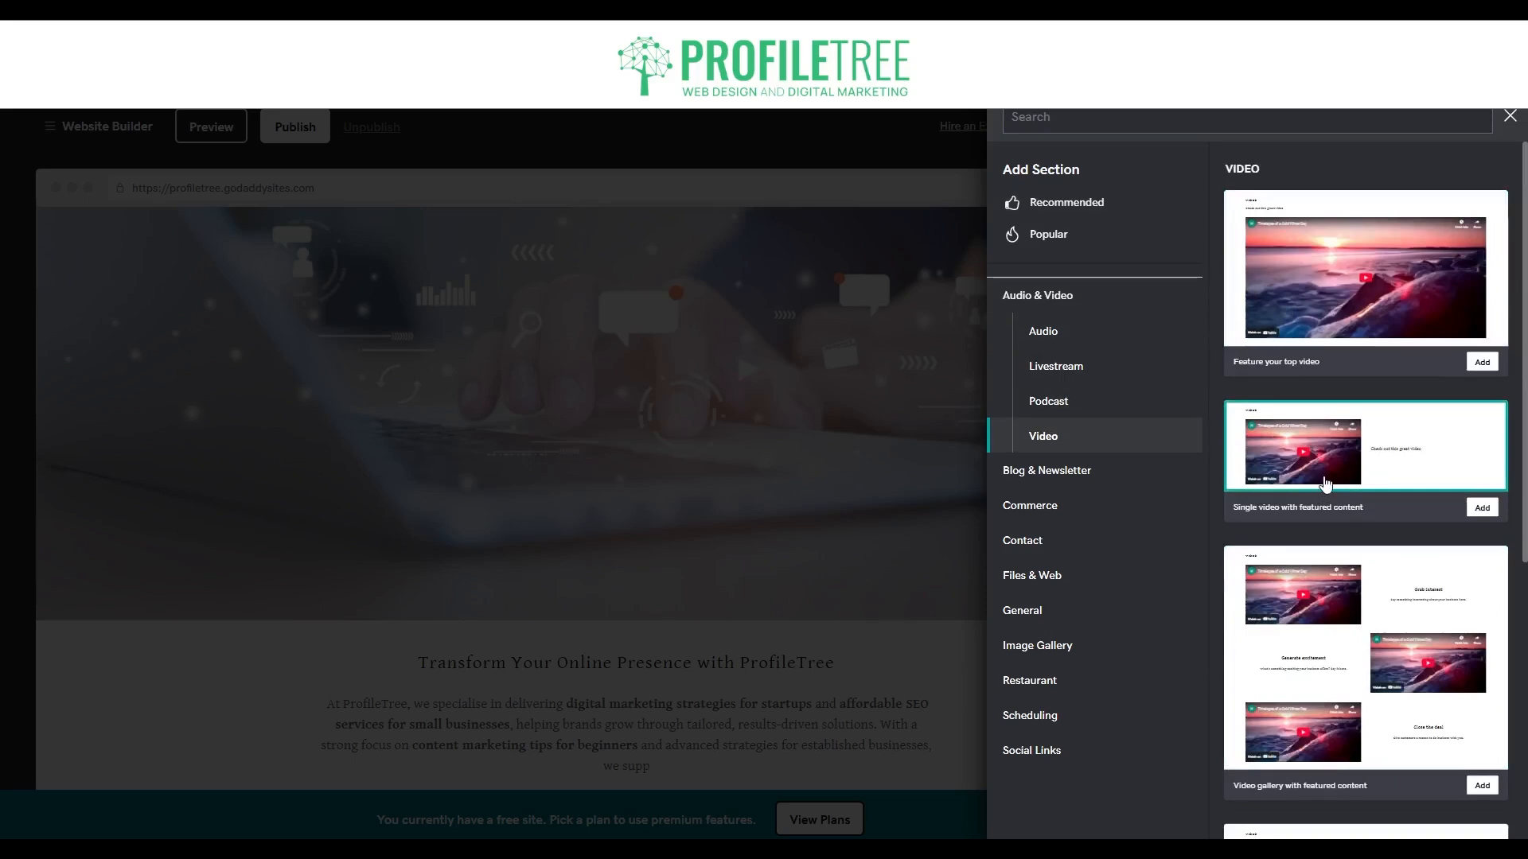
scroll(1383, 501, down, 5)
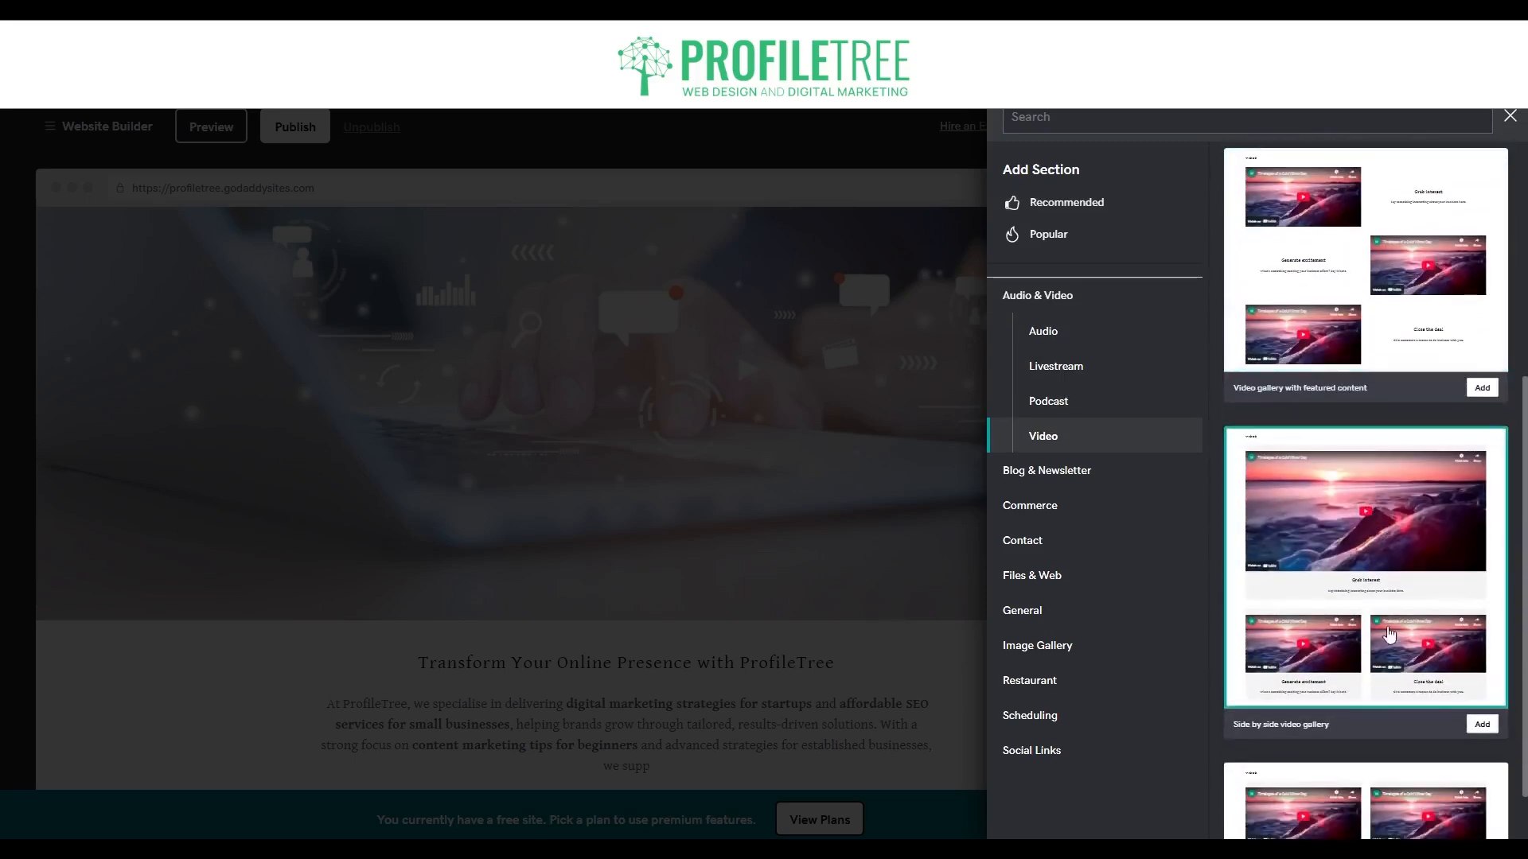
scroll(1389, 634, down, 1)
click(1481, 805)
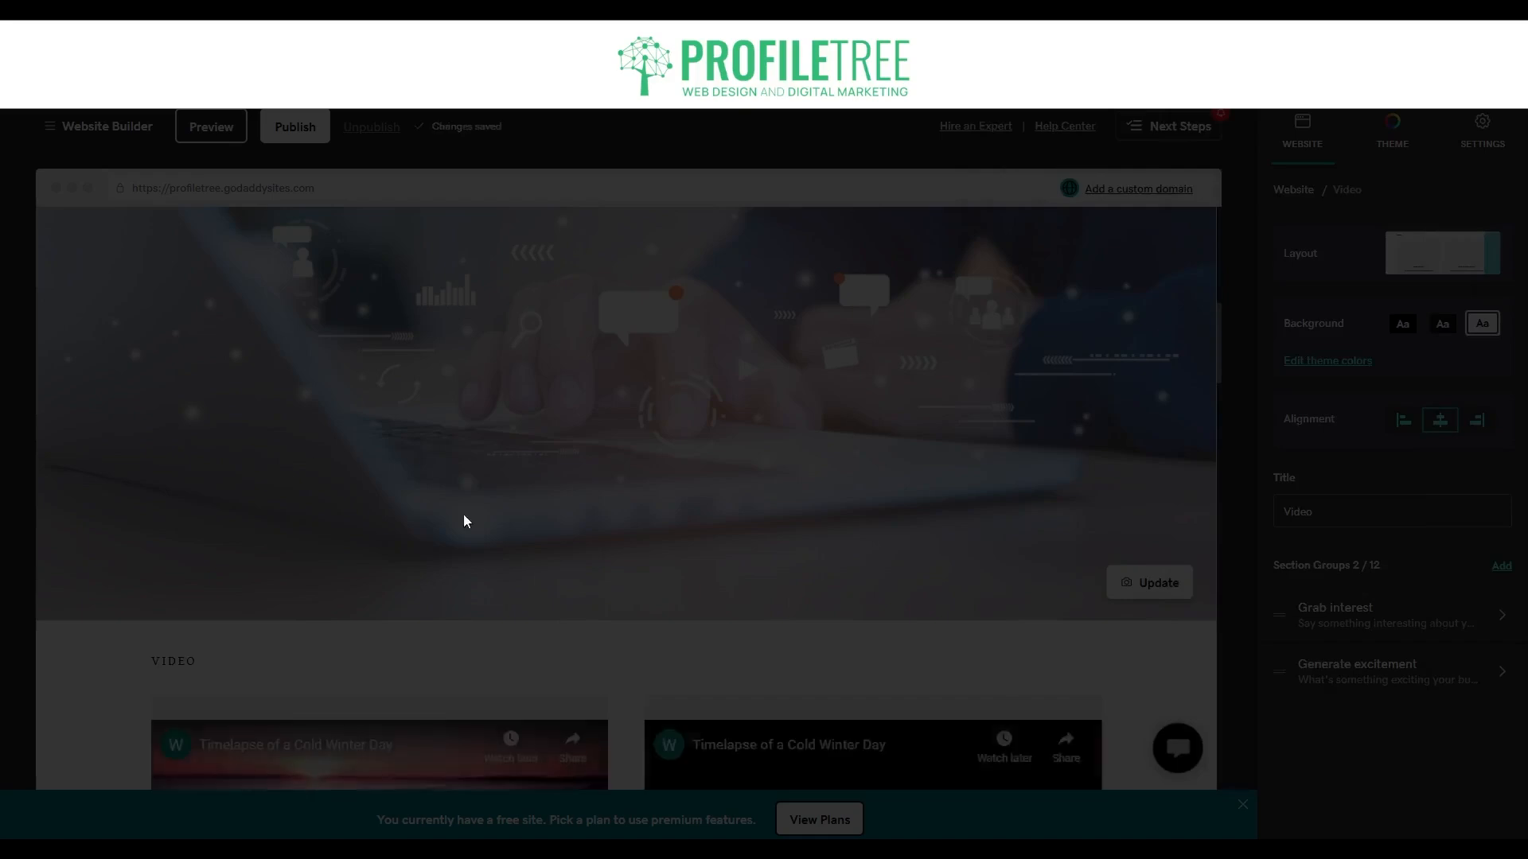
scroll(424, 495, down, 2)
scroll(743, 464, up, 5)
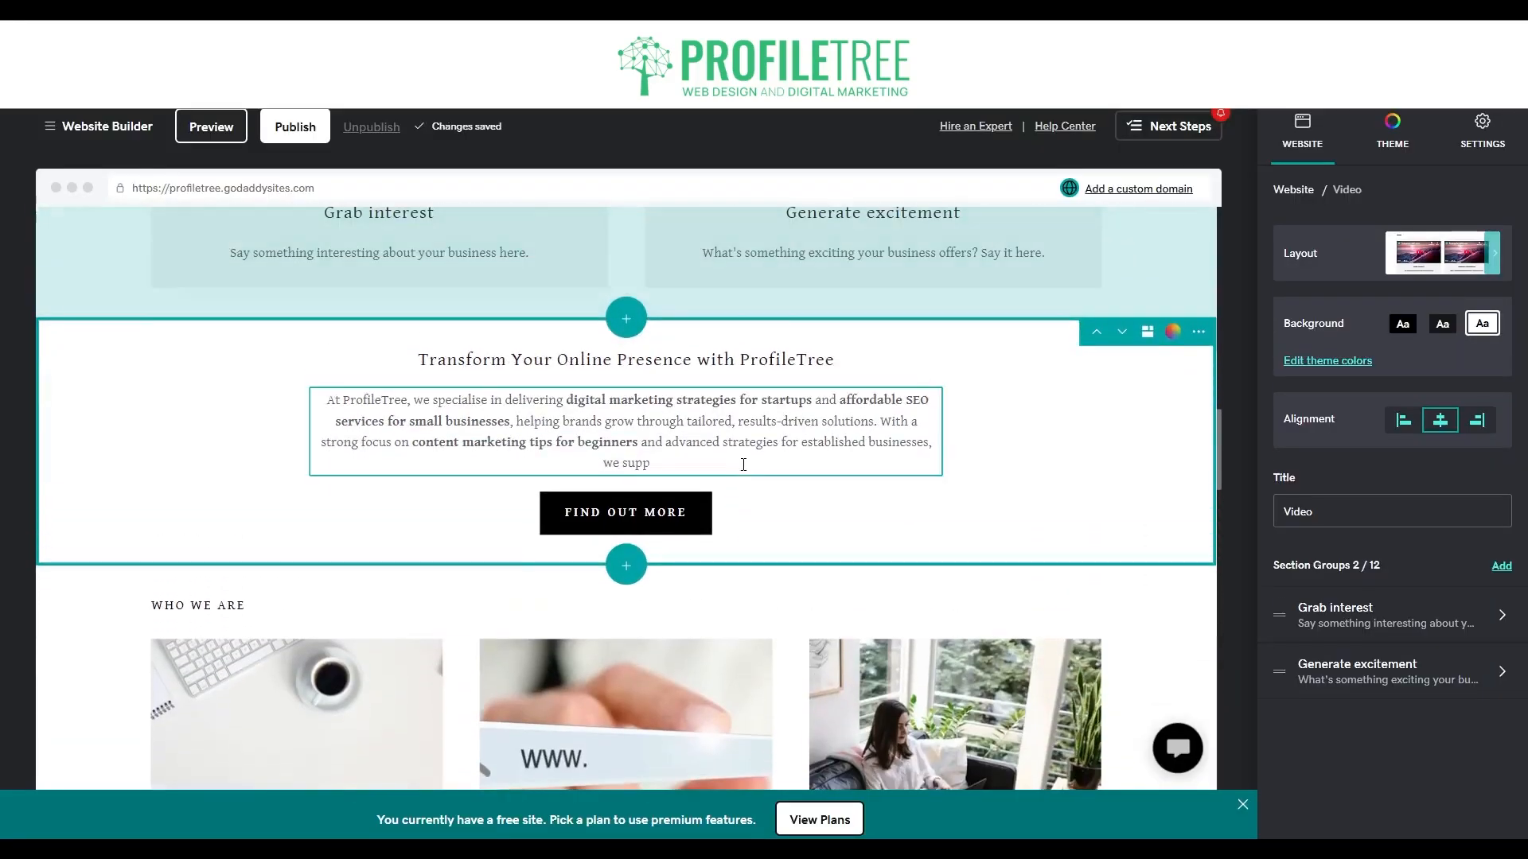
scroll(919, 506, up, 1)
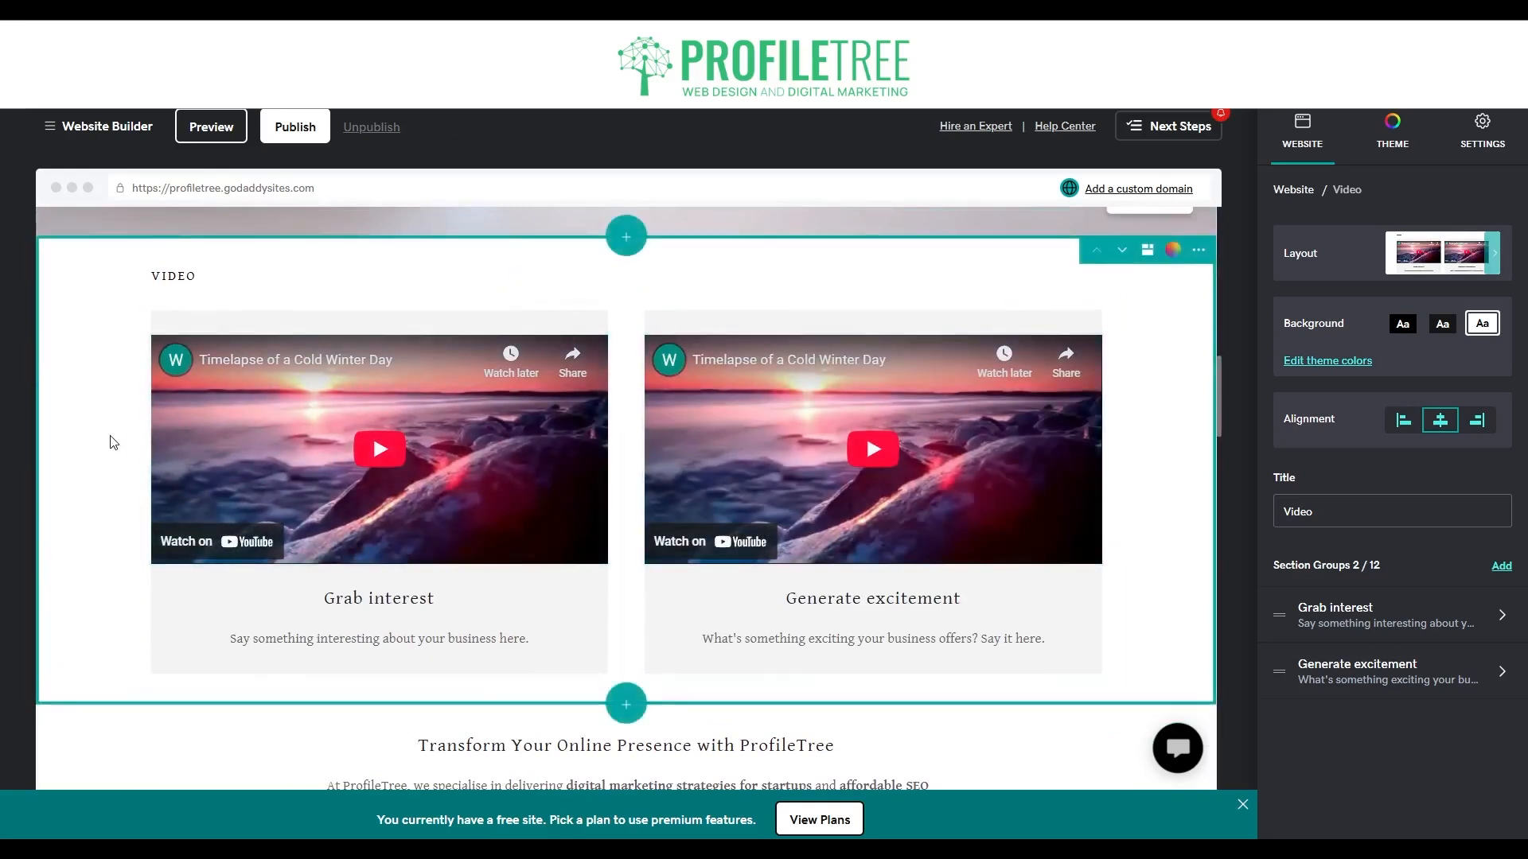
Replace the "Grab interest" video with the stock video of a waterfall among autumn leaves.
click(535, 507)
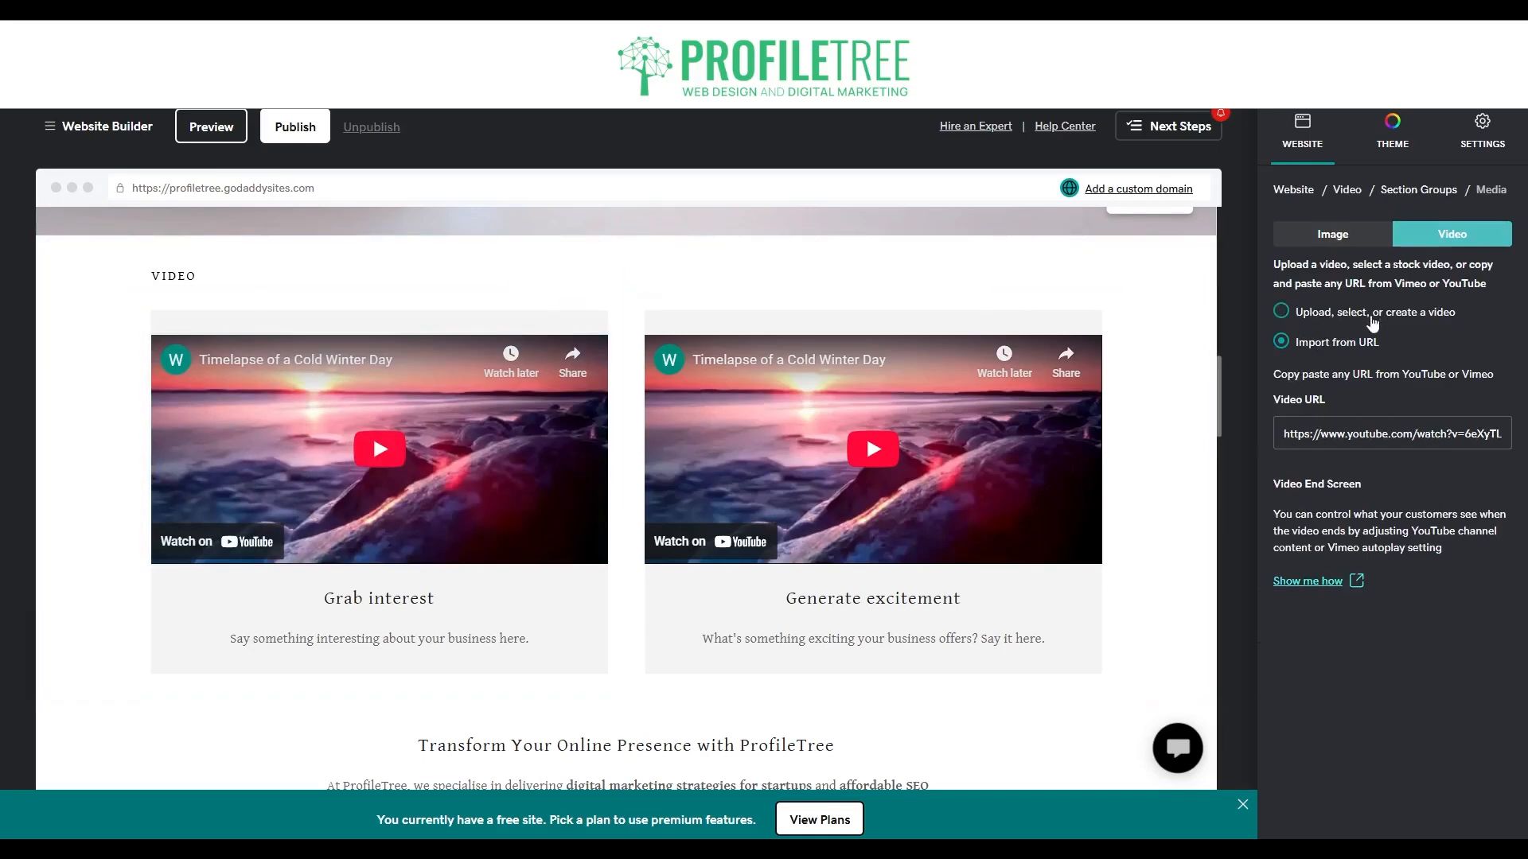
click(1283, 311)
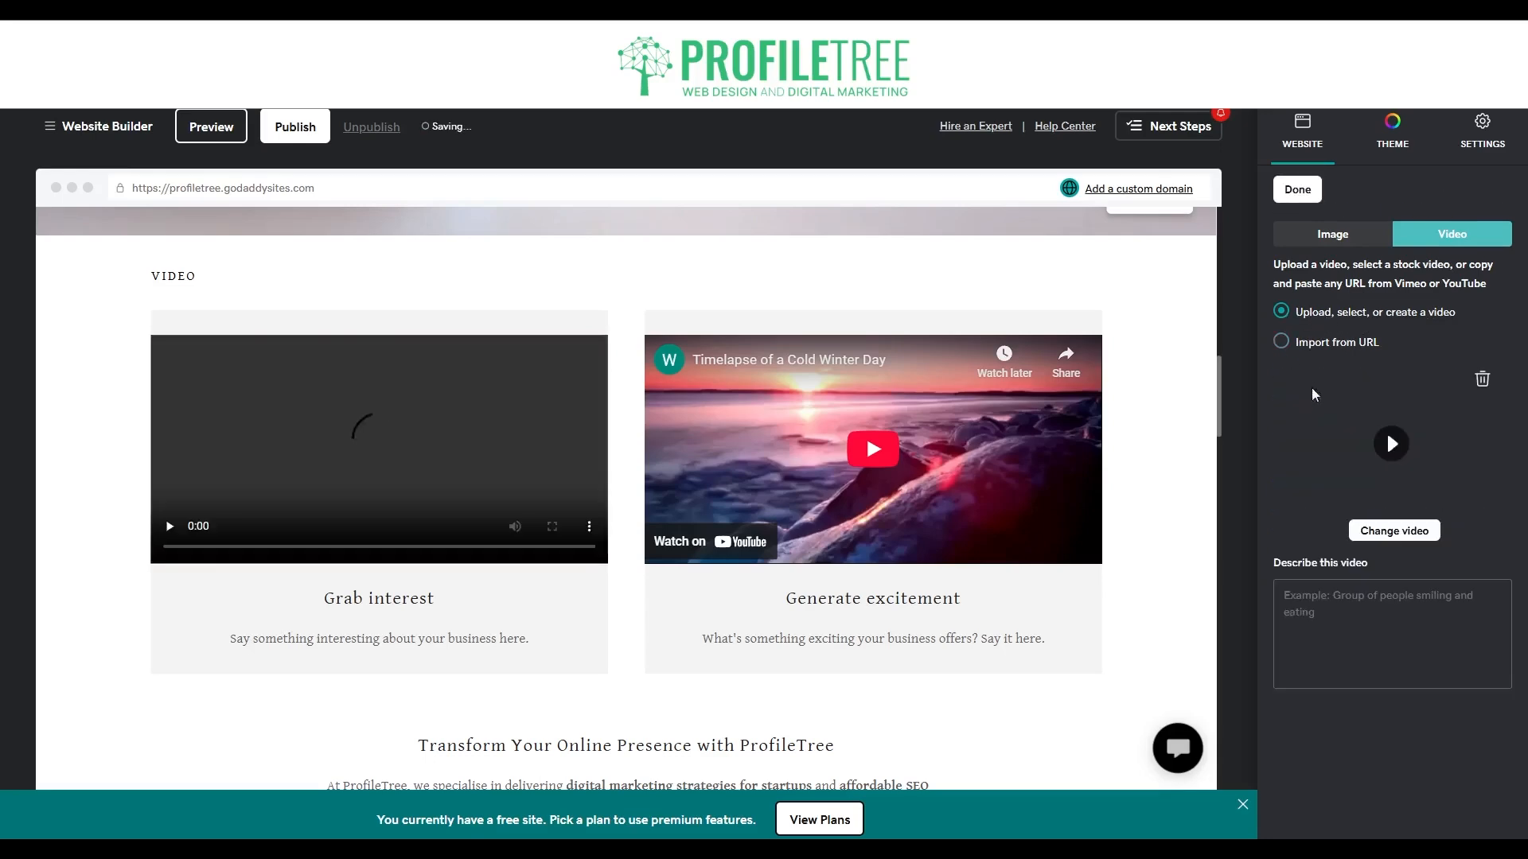
click(1389, 535)
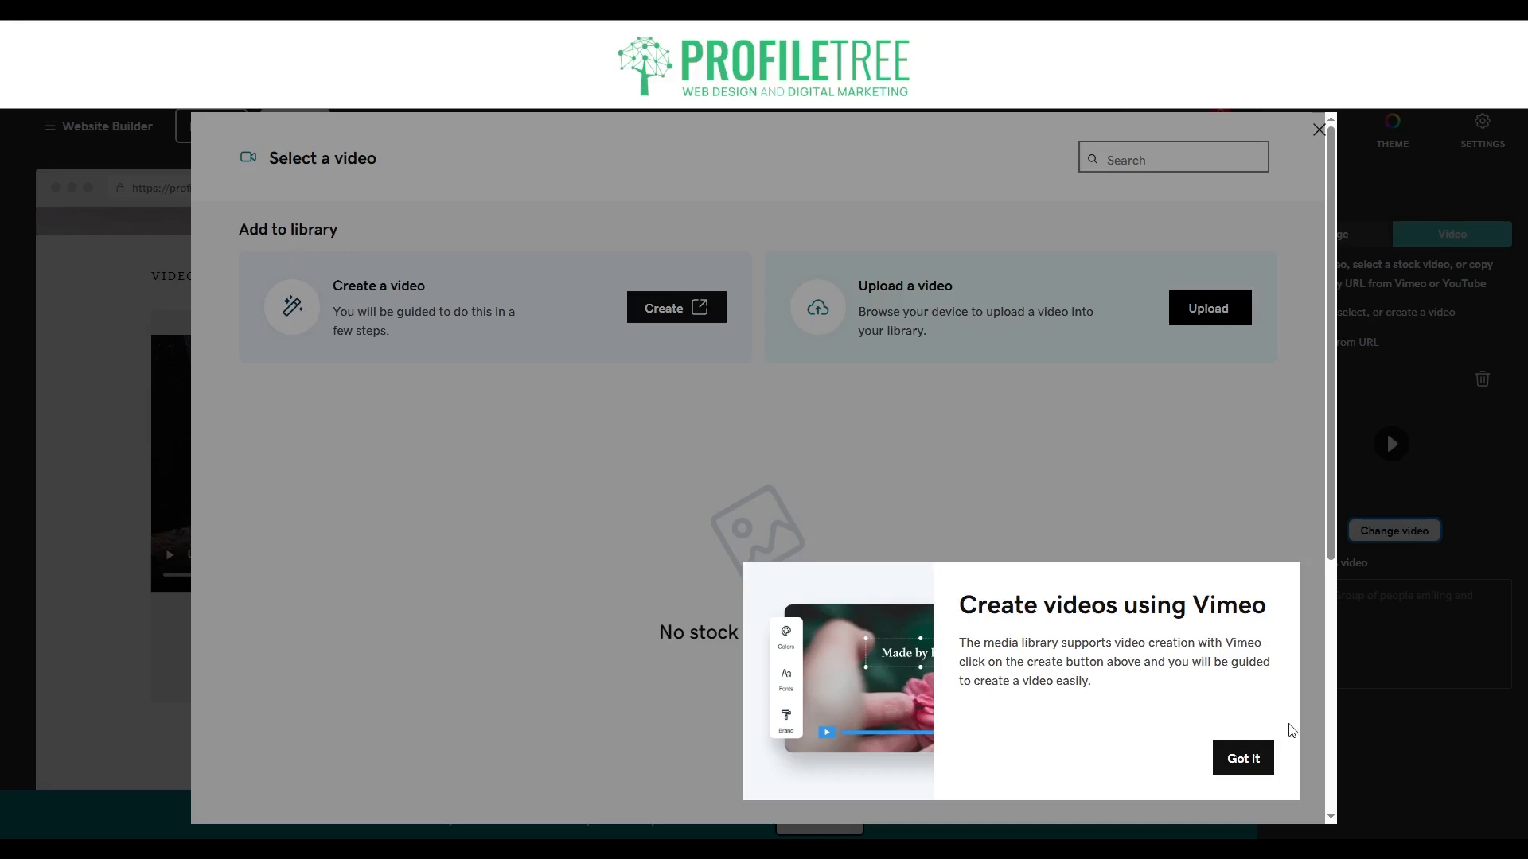
click(1251, 756)
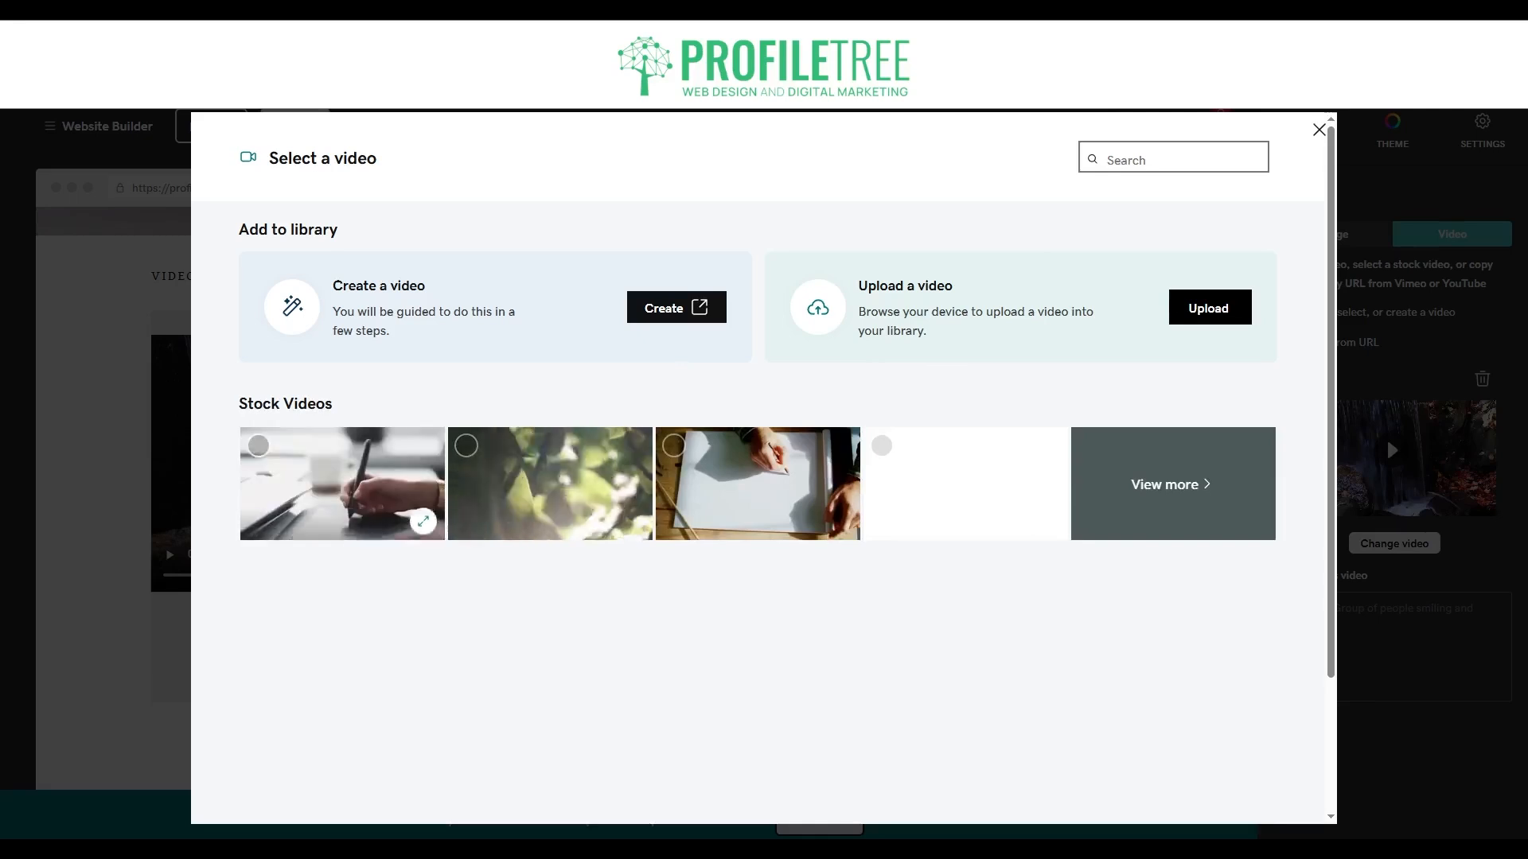
click(1170, 484)
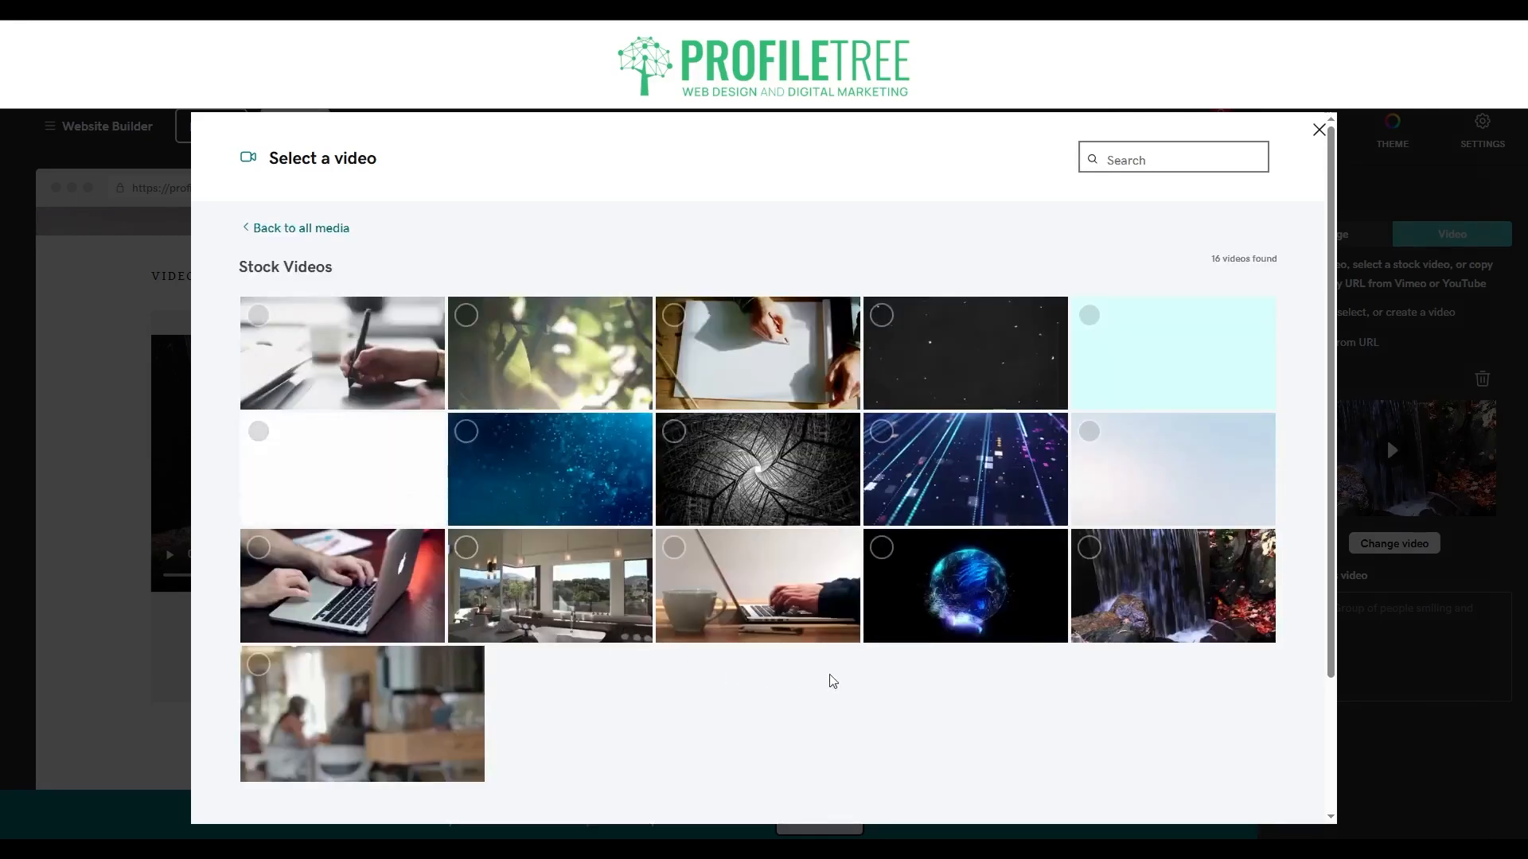
scroll(772, 653, down, 2)
scroll(1063, 513, up, 1)
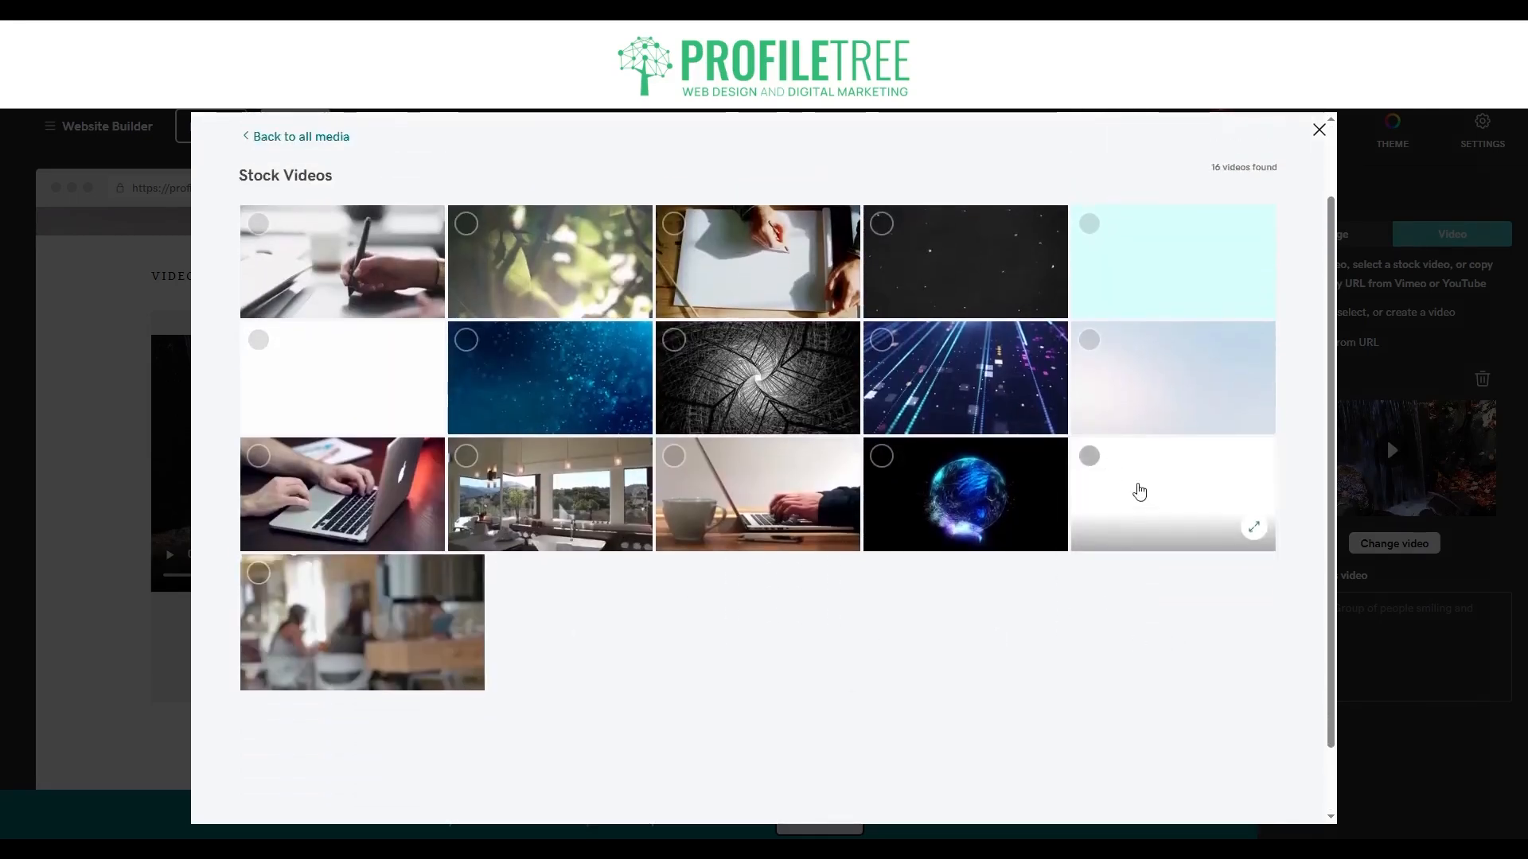
click(1177, 461)
click(1238, 790)
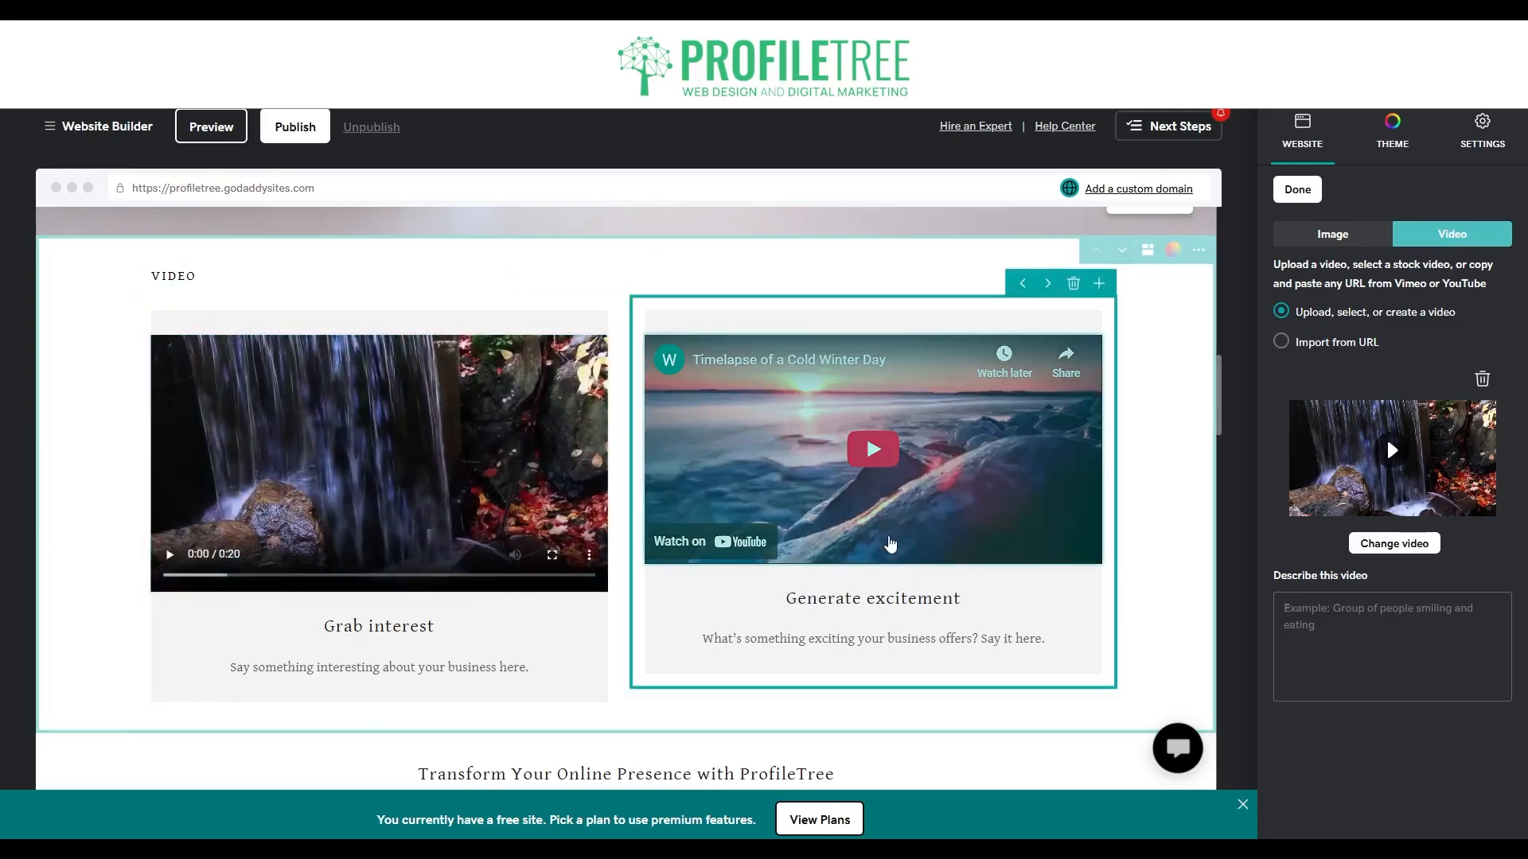
click(1327, 344)
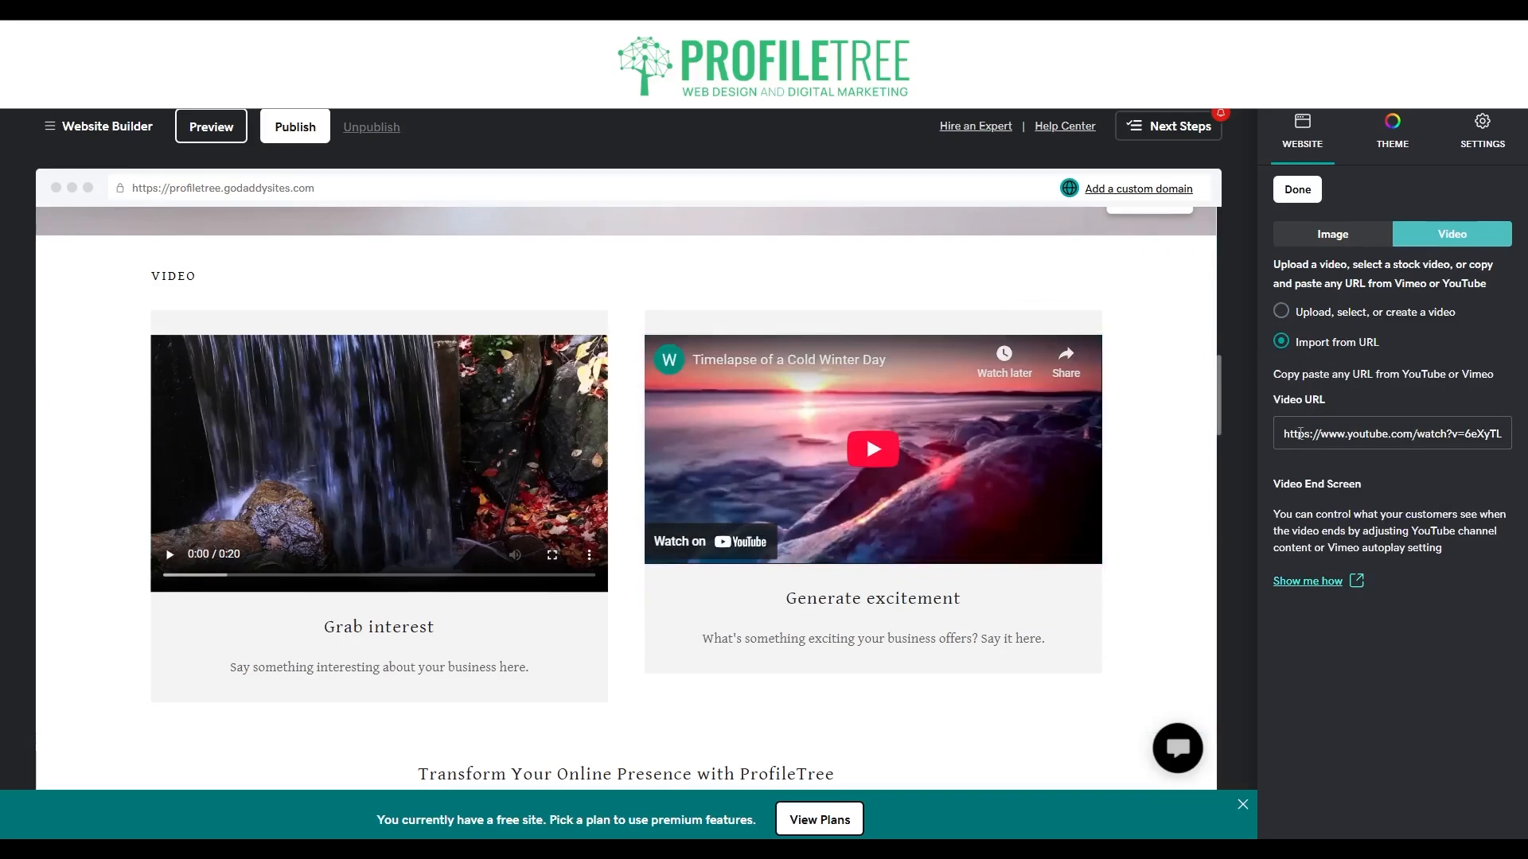
drag(1278, 438, 1512, 438)
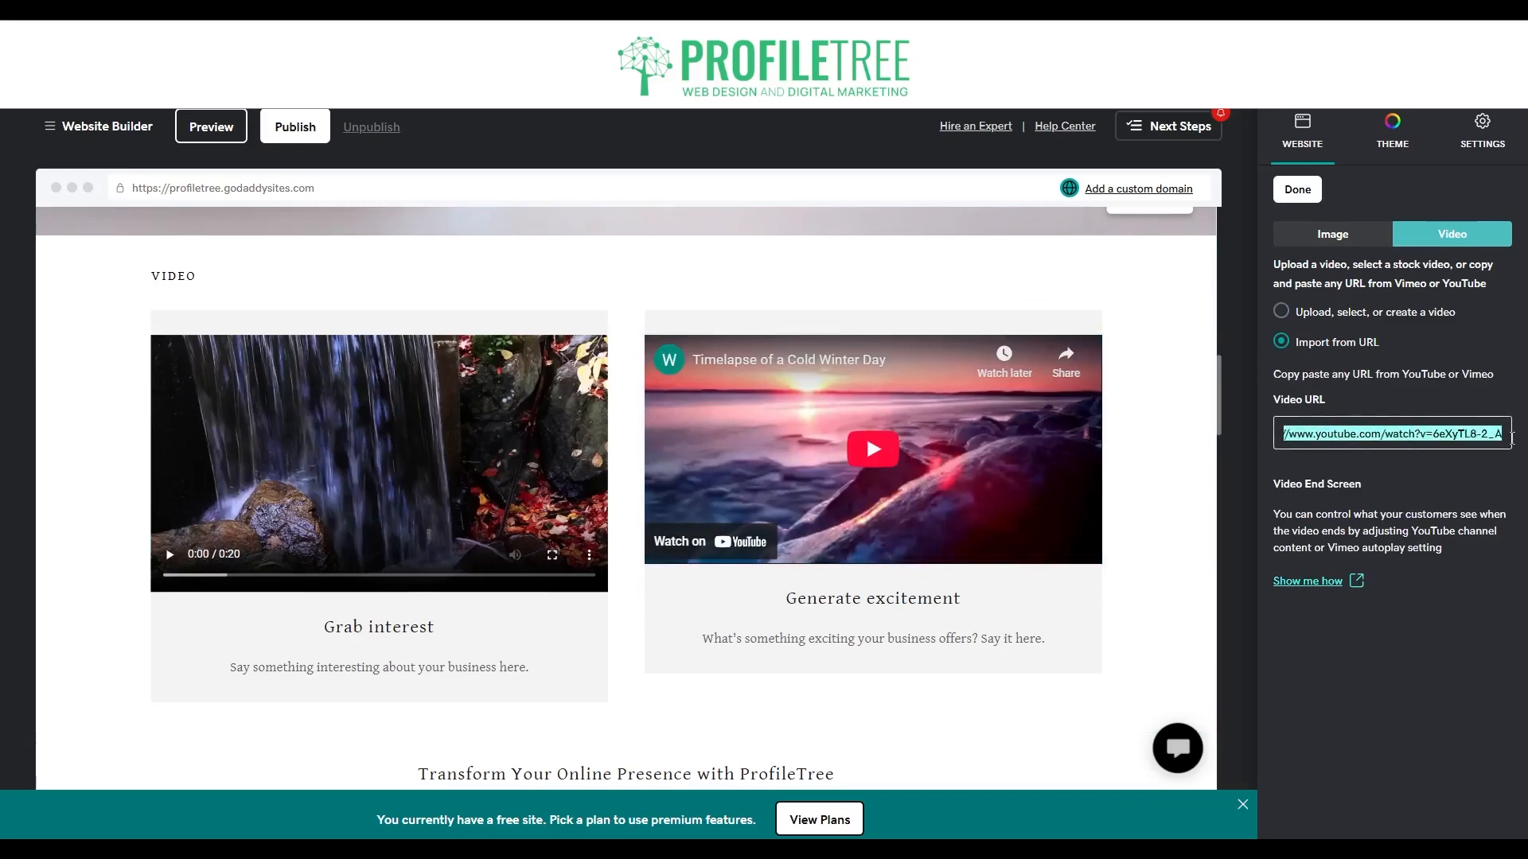
key(BackSpace)
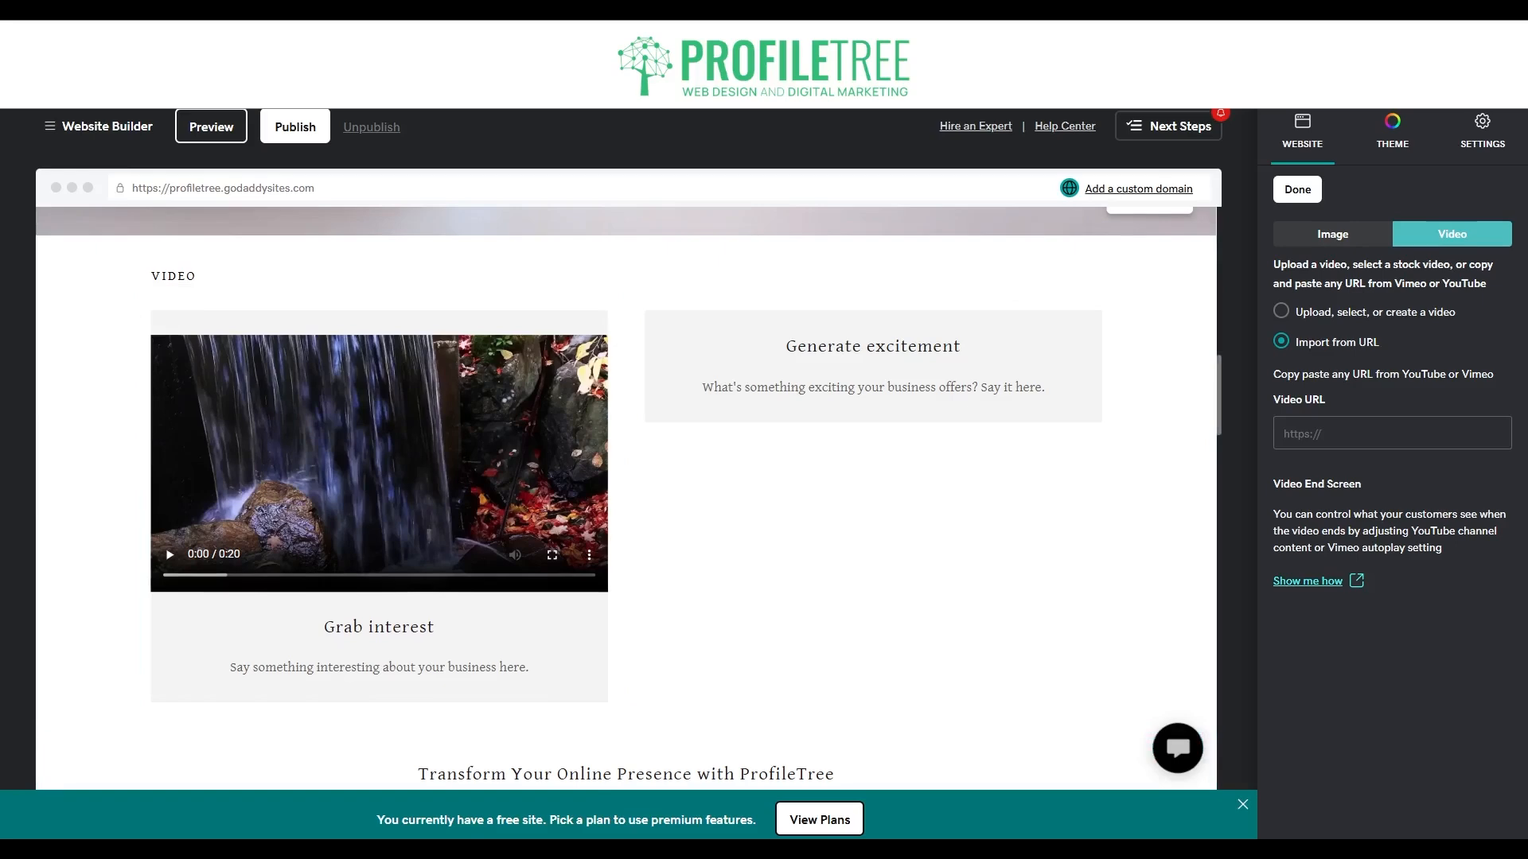
click(1373, 432)
text(https://www.youtube.com/watch?v=Y_Sv8q-Msx8&ab_channel=ProfileTree)
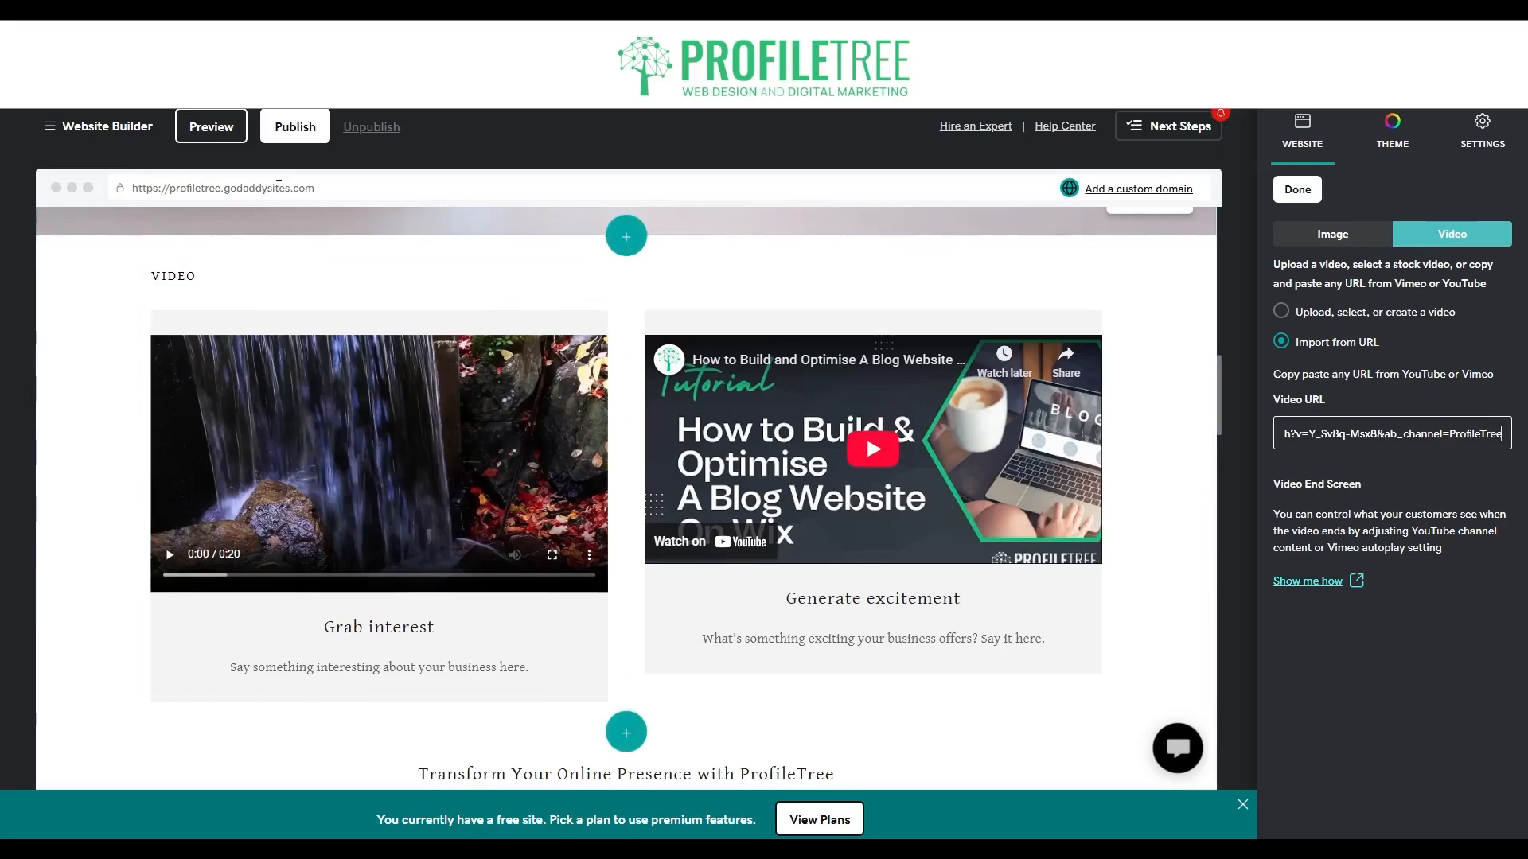
click(332, 188)
drag(333, 188, 137, 190)
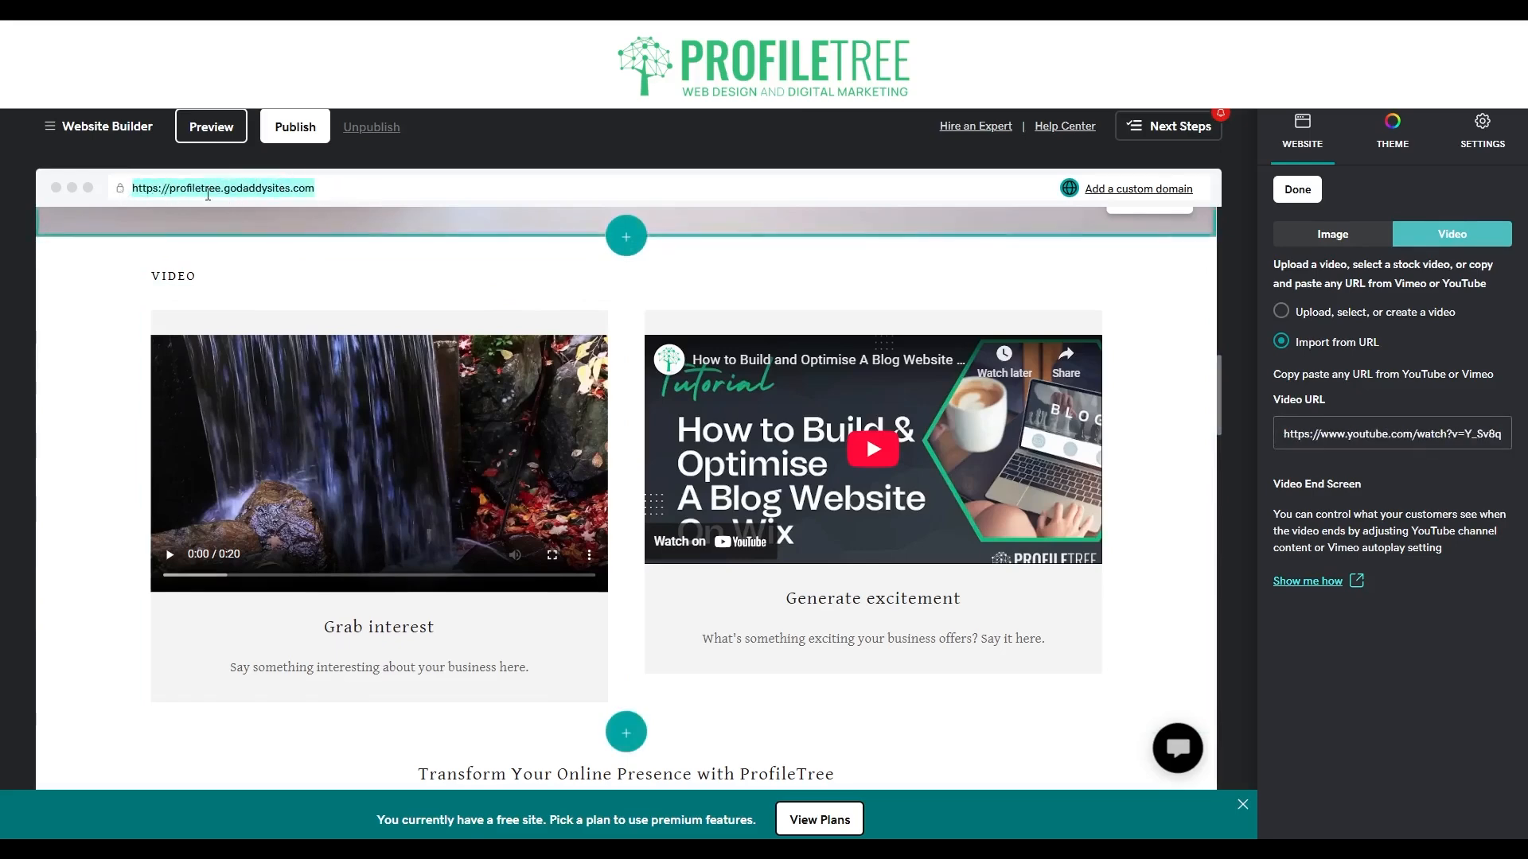
double_click(1345, 434)
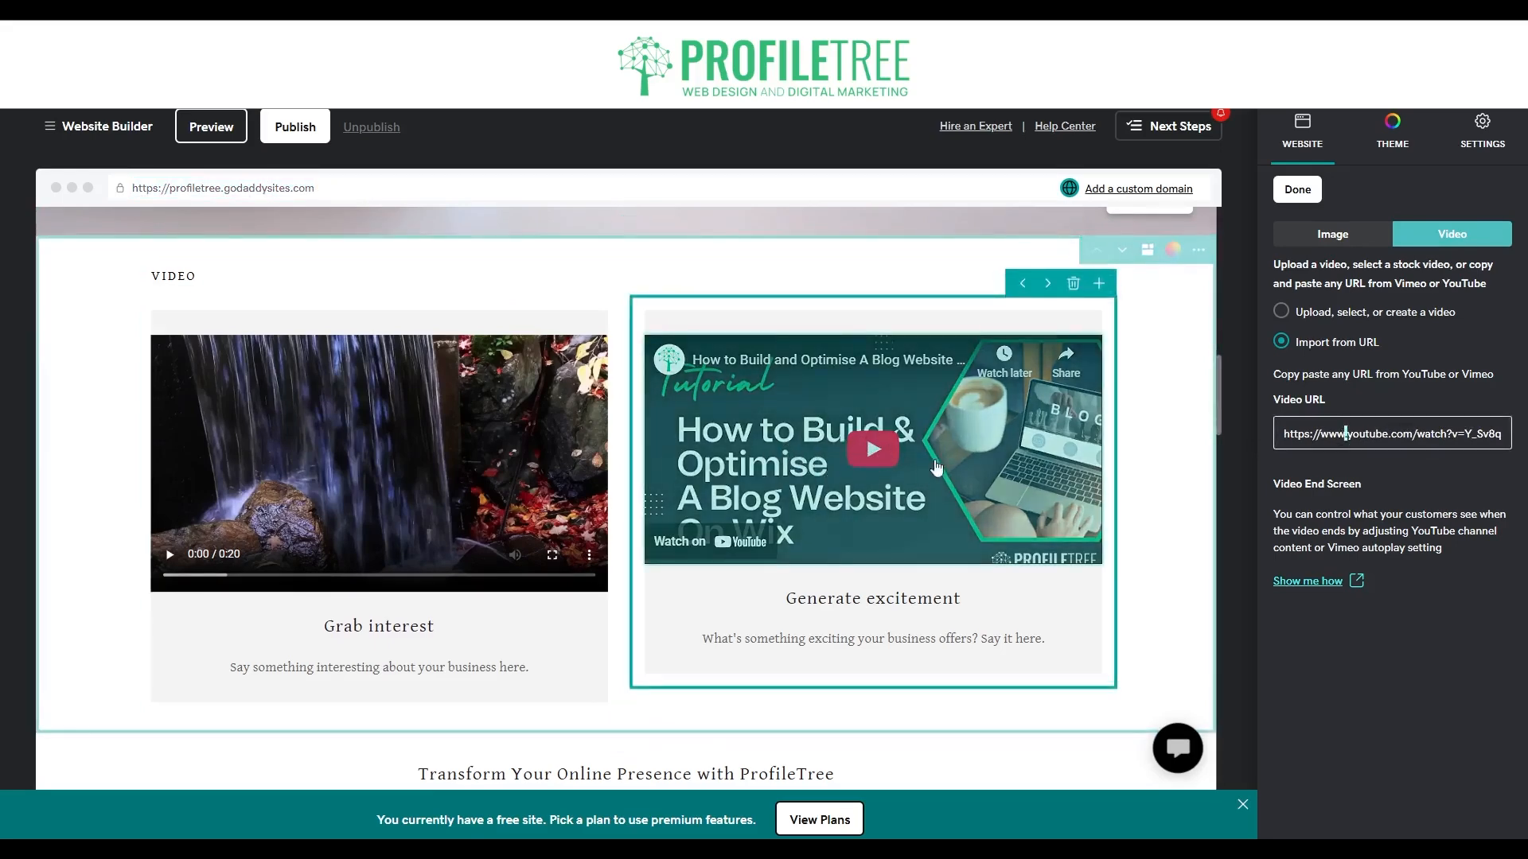
click(1405, 477)
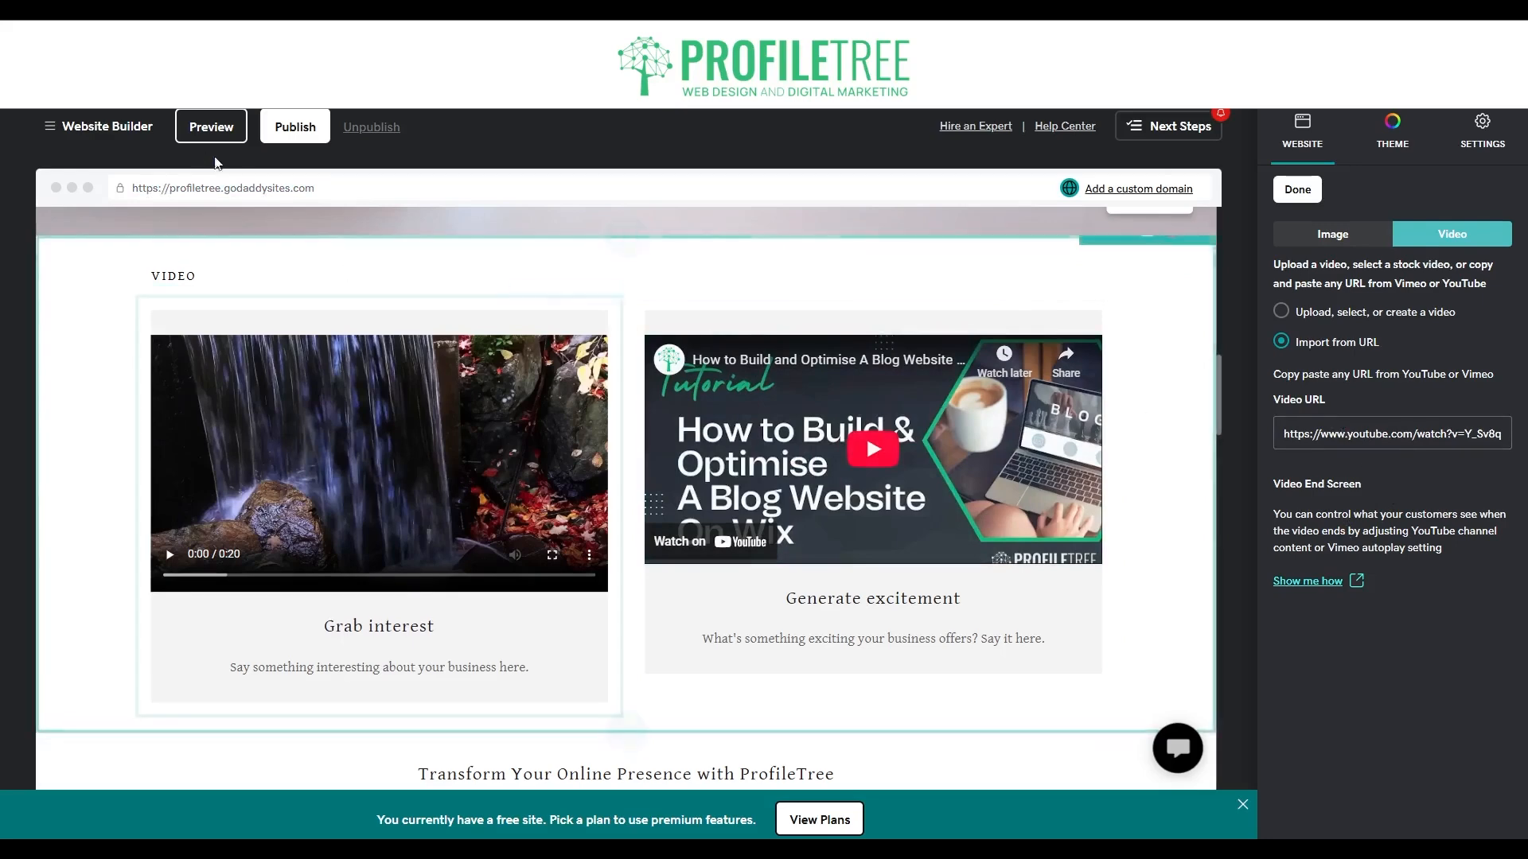
Preview the site and test playback of both the waterfall and YouTube videos in the Video section.
click(201, 128)
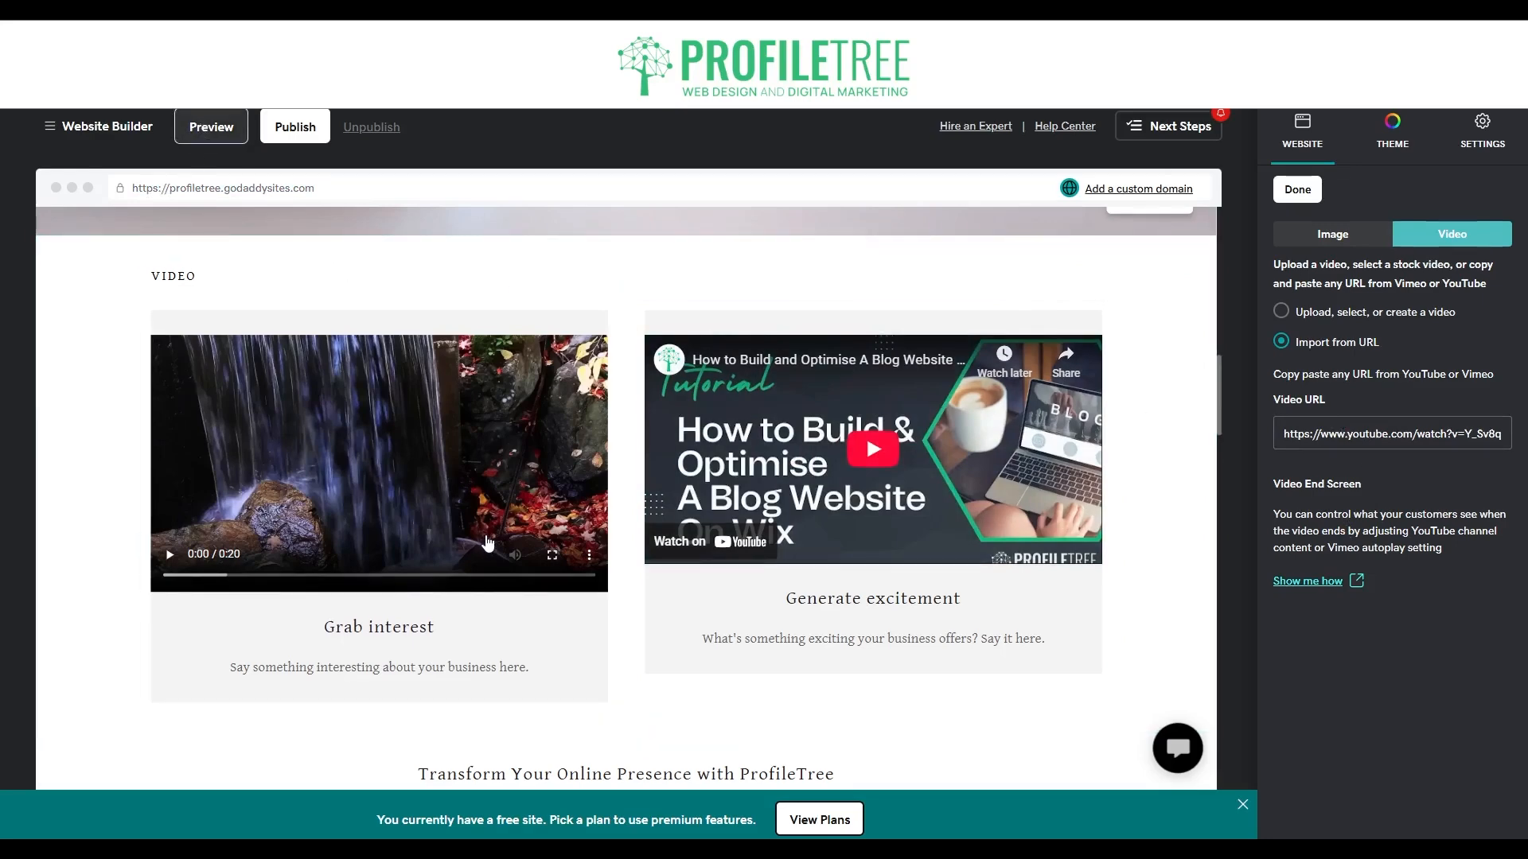
scroll(590, 622, down, 5)
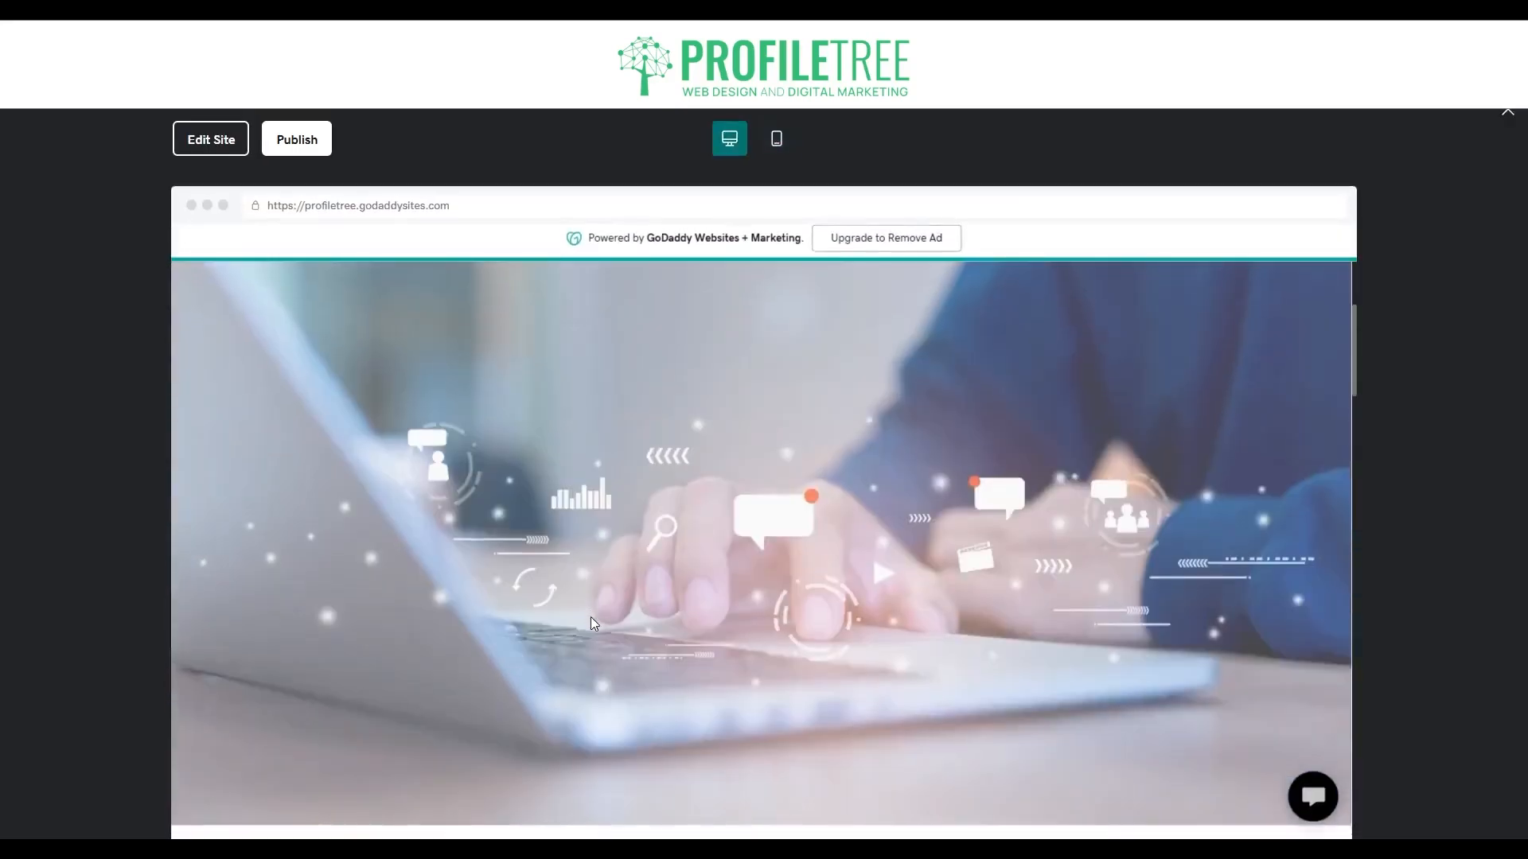
scroll(591, 619, down, 5)
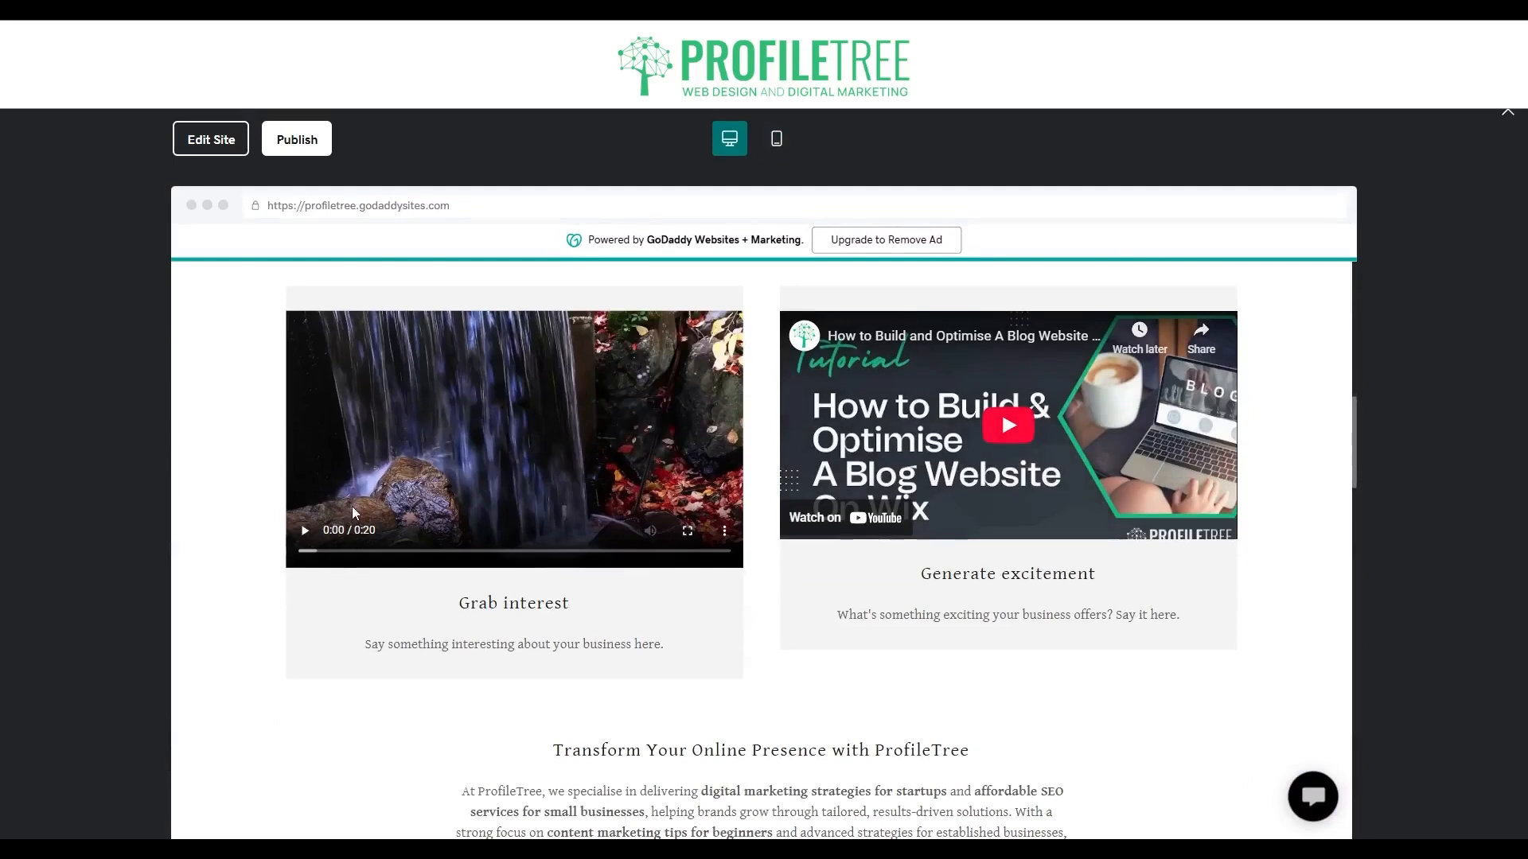
click(306, 532)
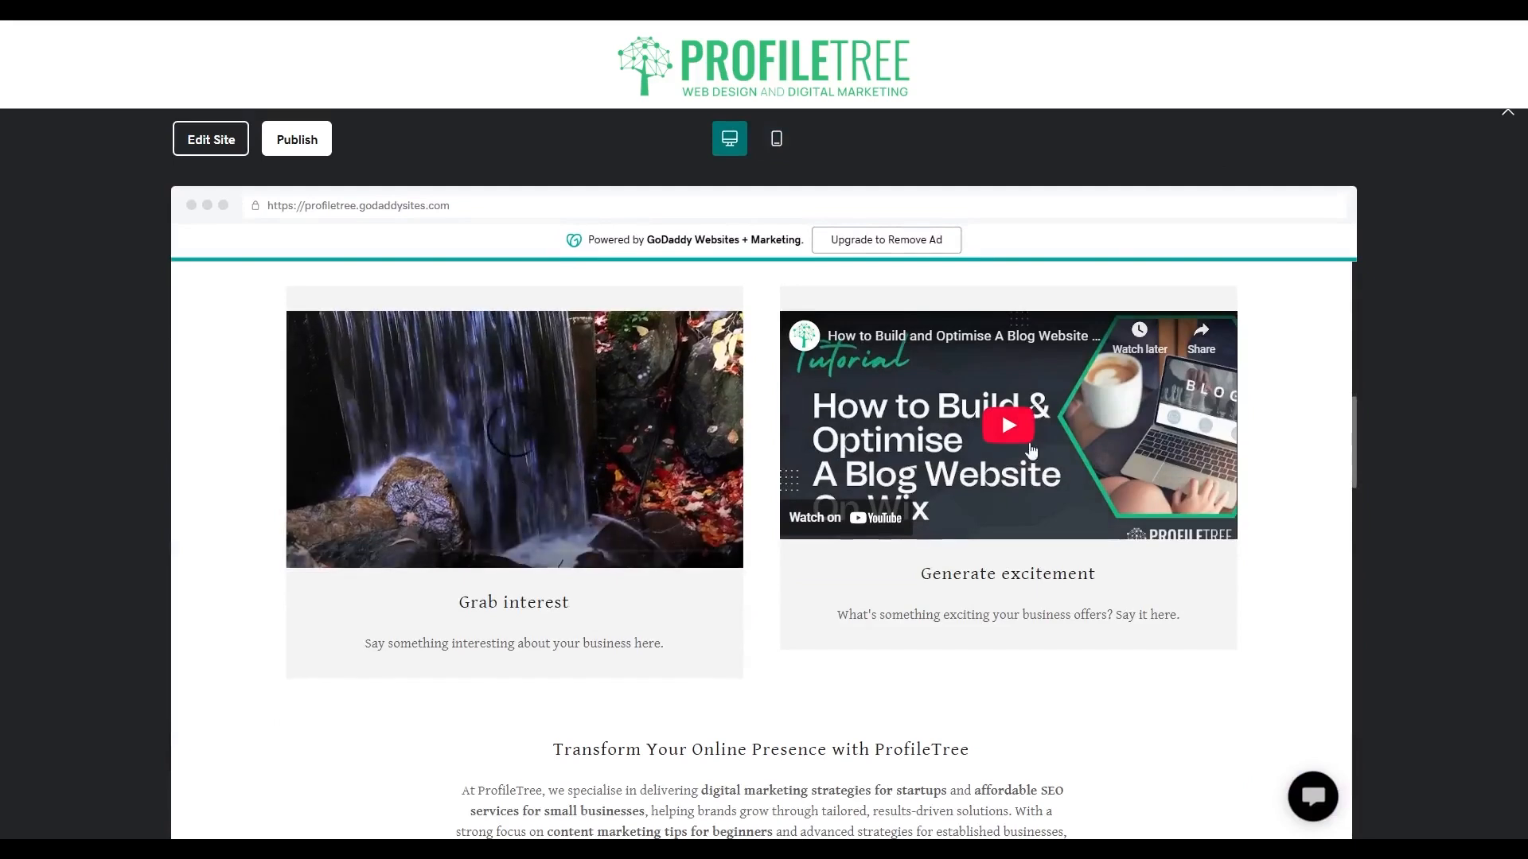
click(1005, 428)
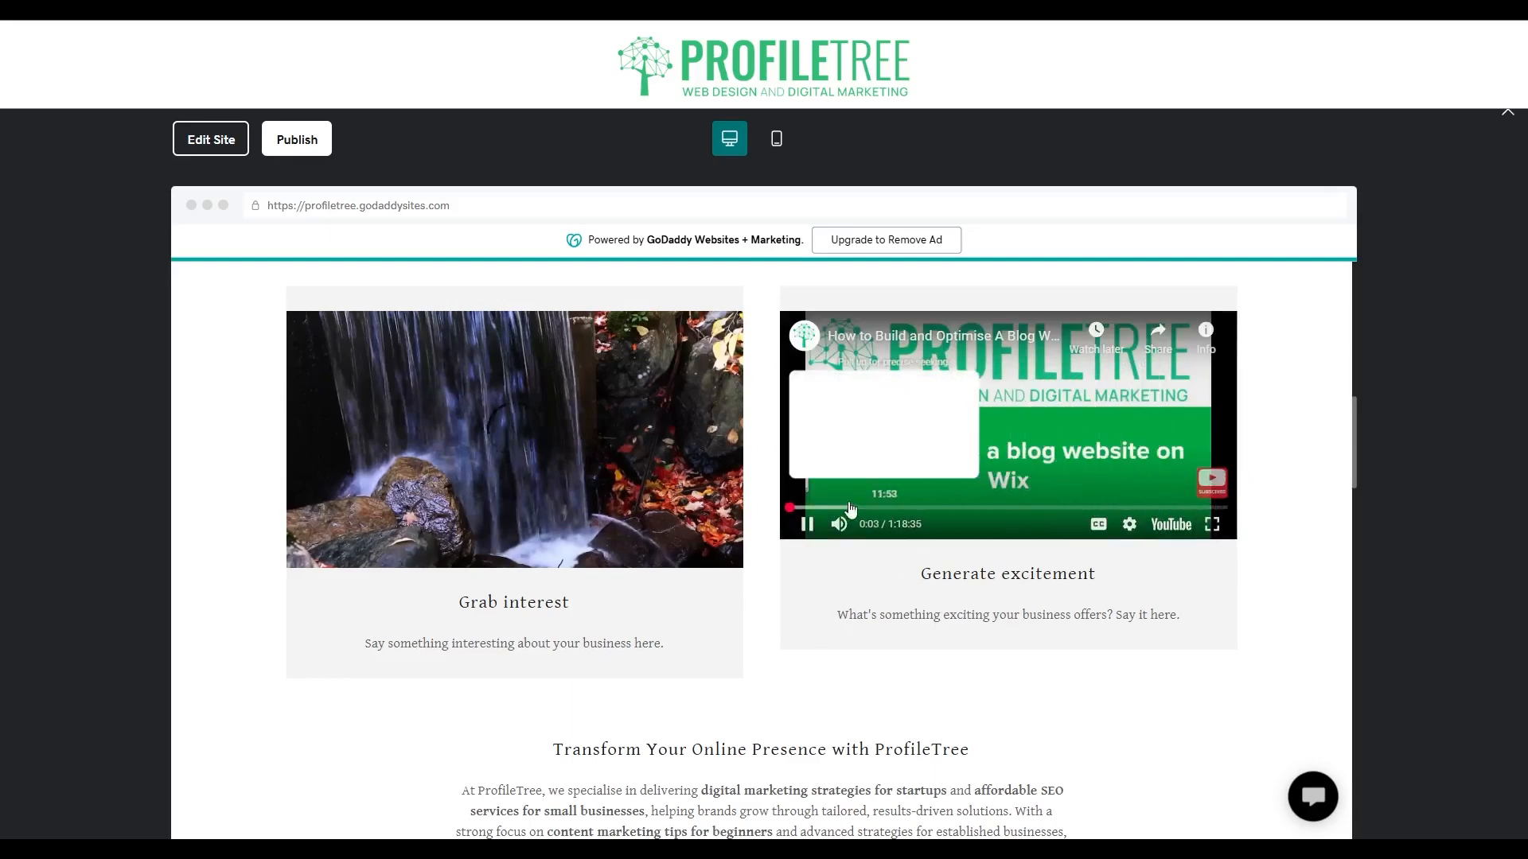
click(807, 524)
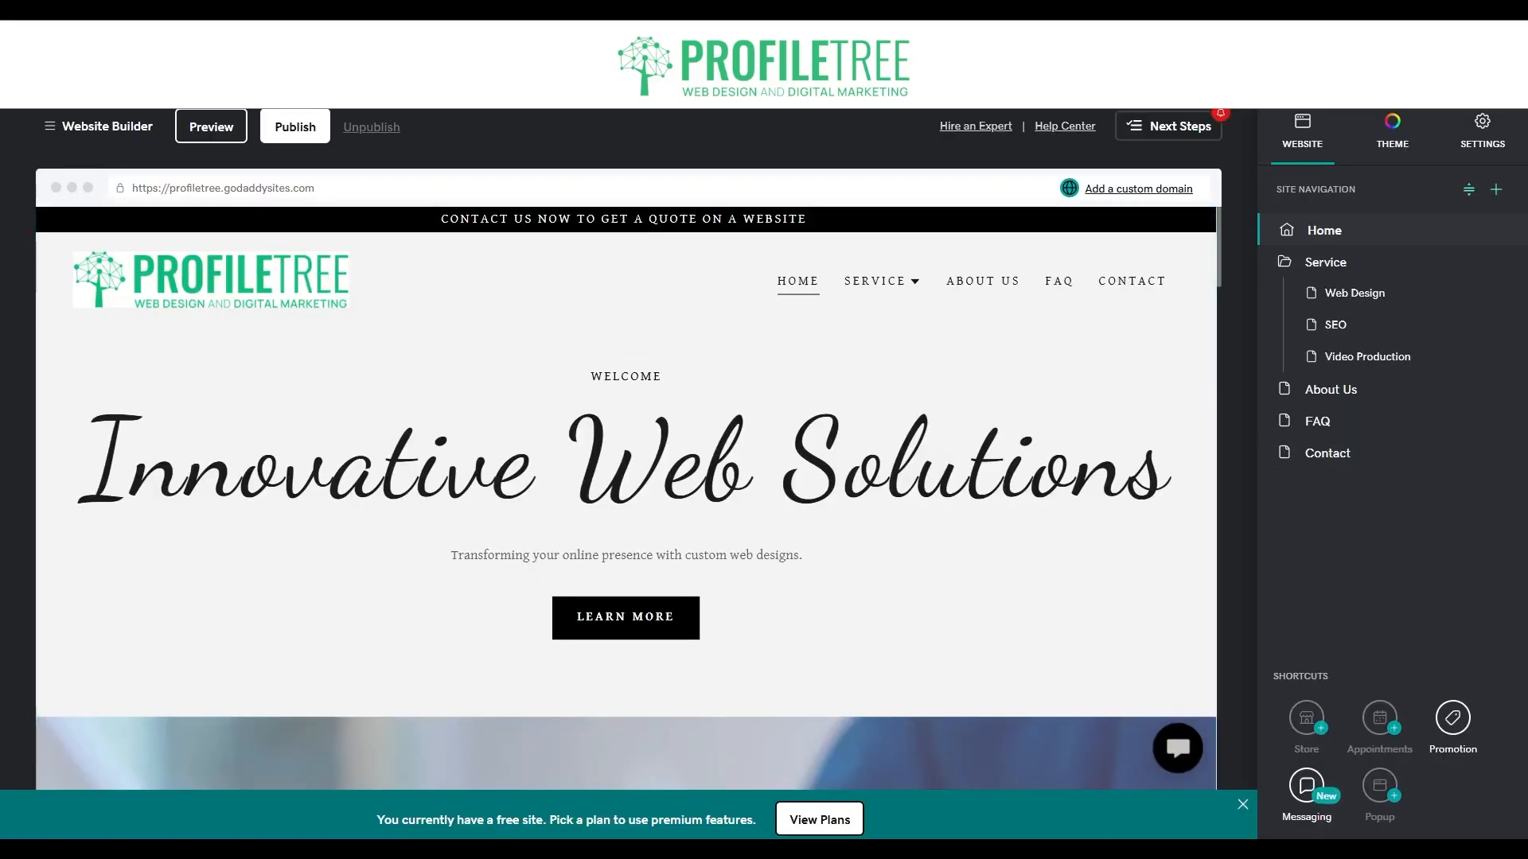
Review the media settings of both videos in the Home page's Video section, including the description and video URL.
scroll(626, 494, down, 5)
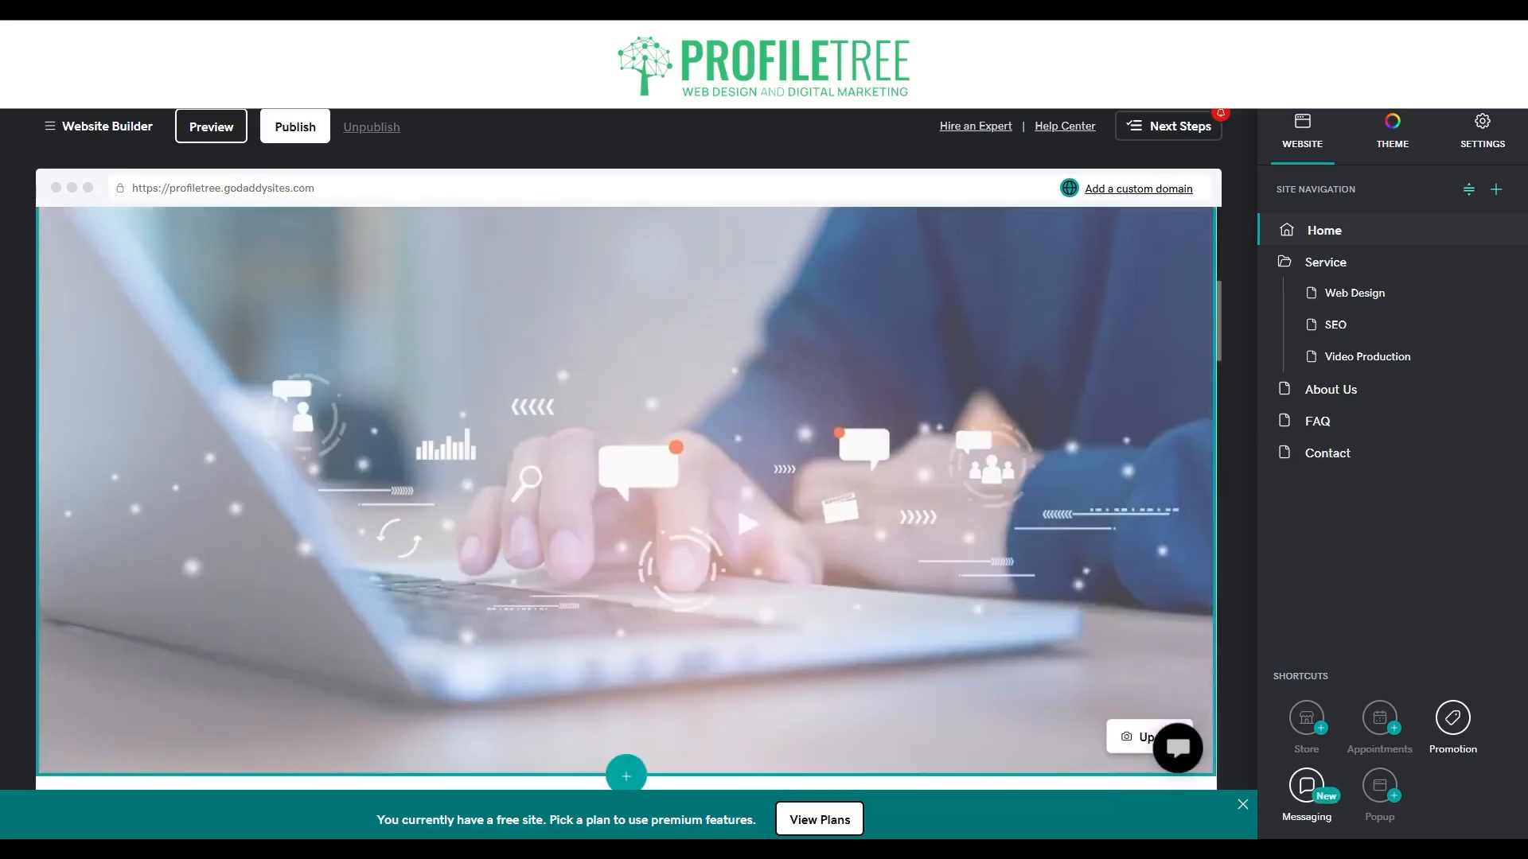
scroll(626, 493, down, 5)
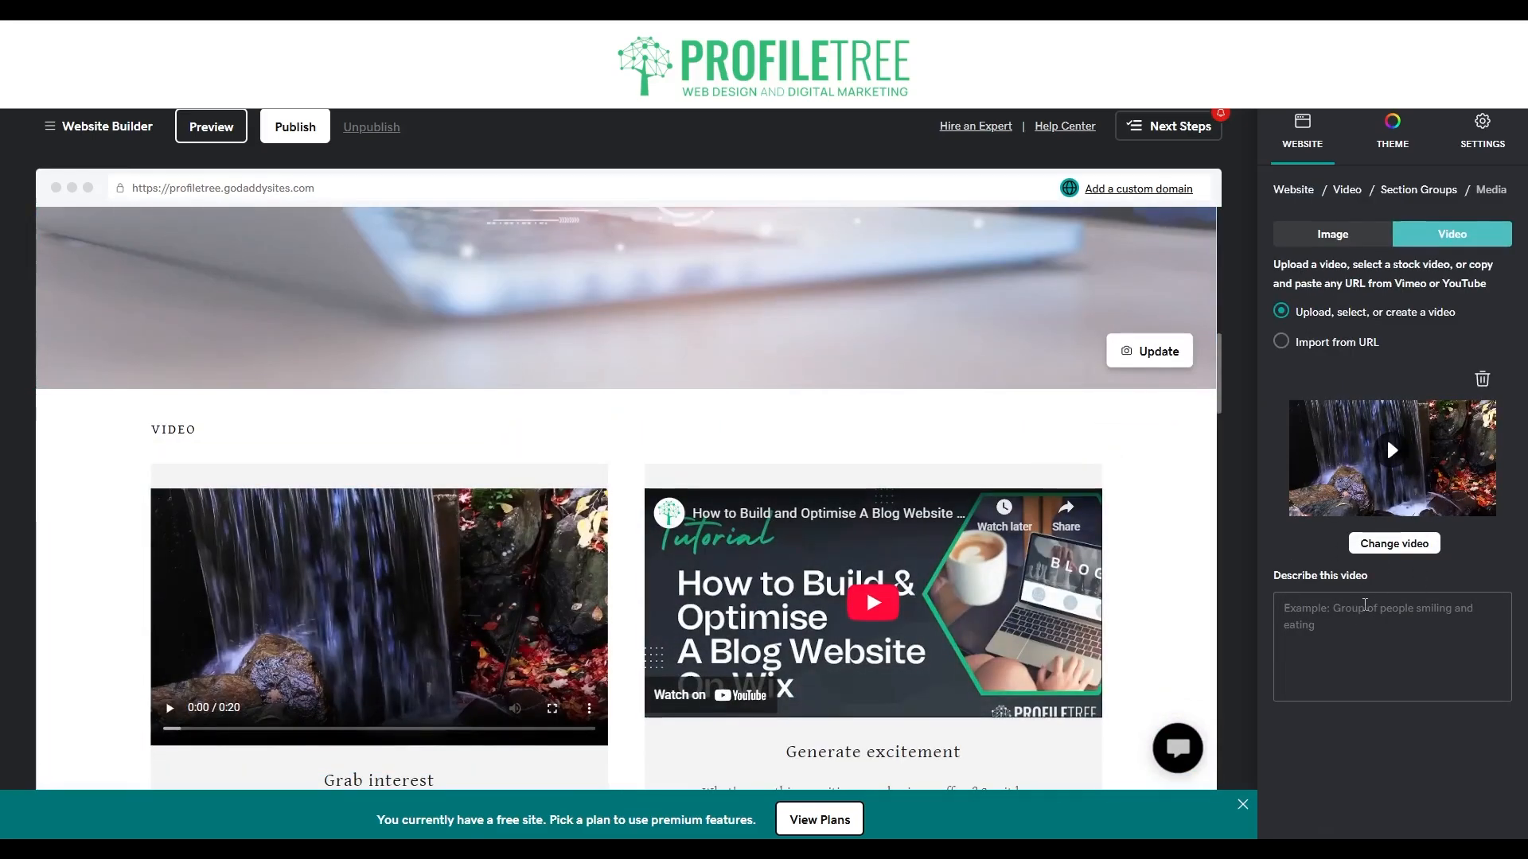
click(1364, 606)
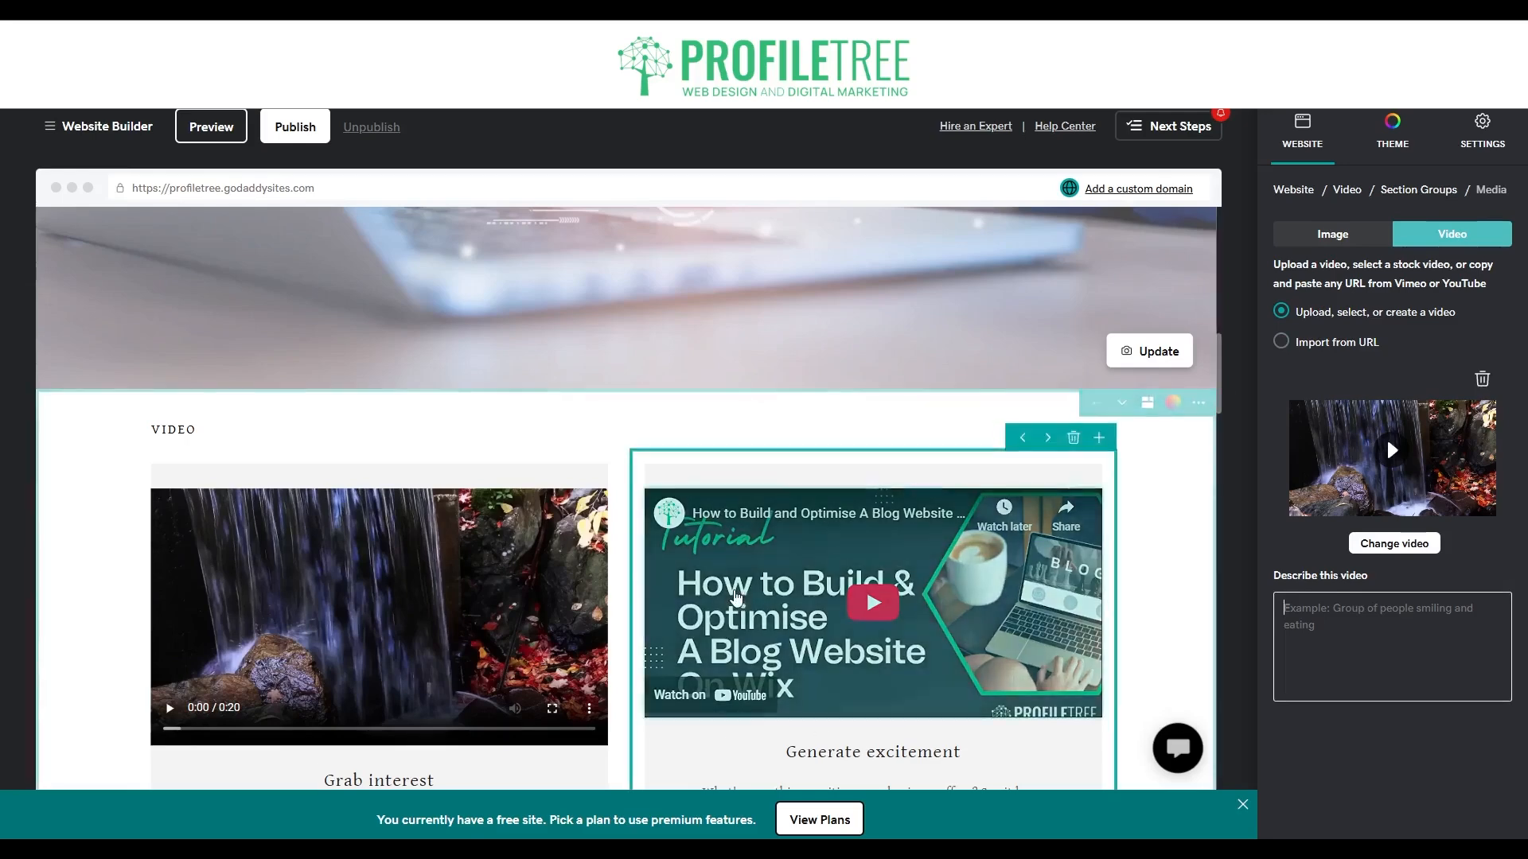
click(736, 596)
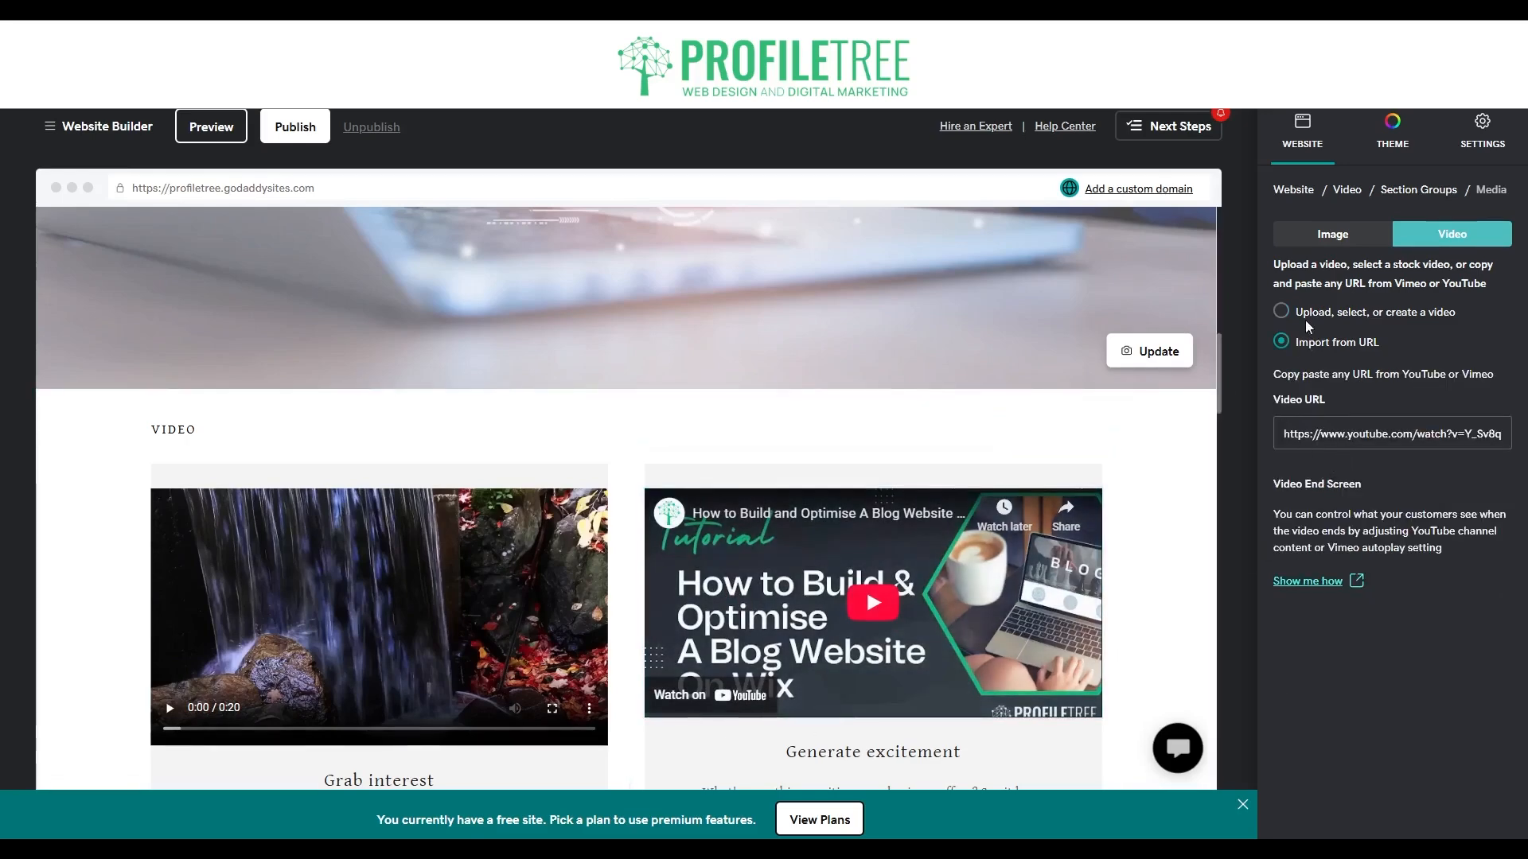
click(391, 607)
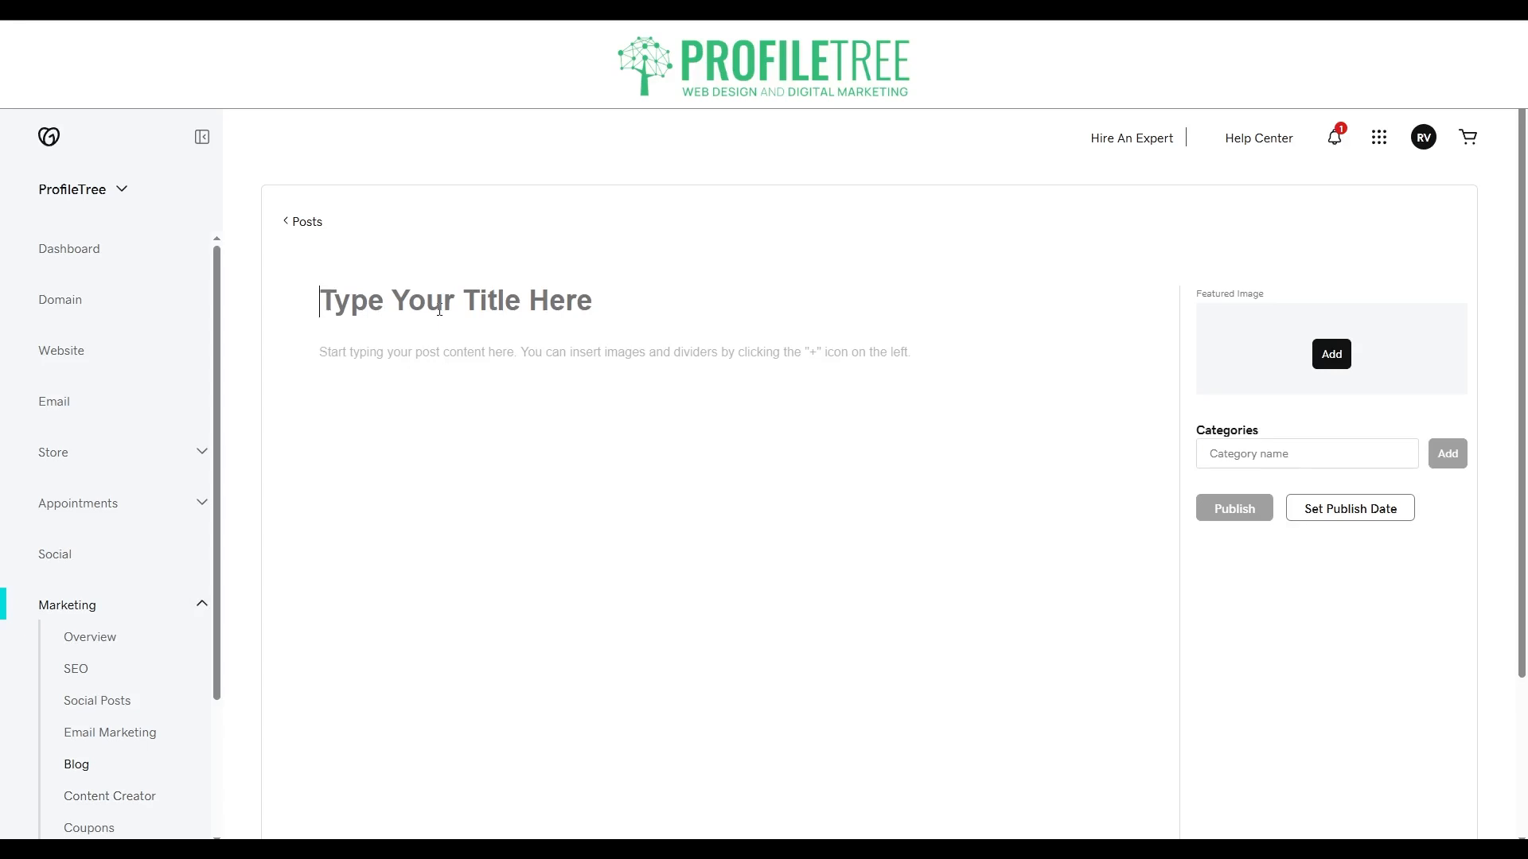
Insert a video block into the body of the new blog post.
click(419, 355)
click(280, 358)
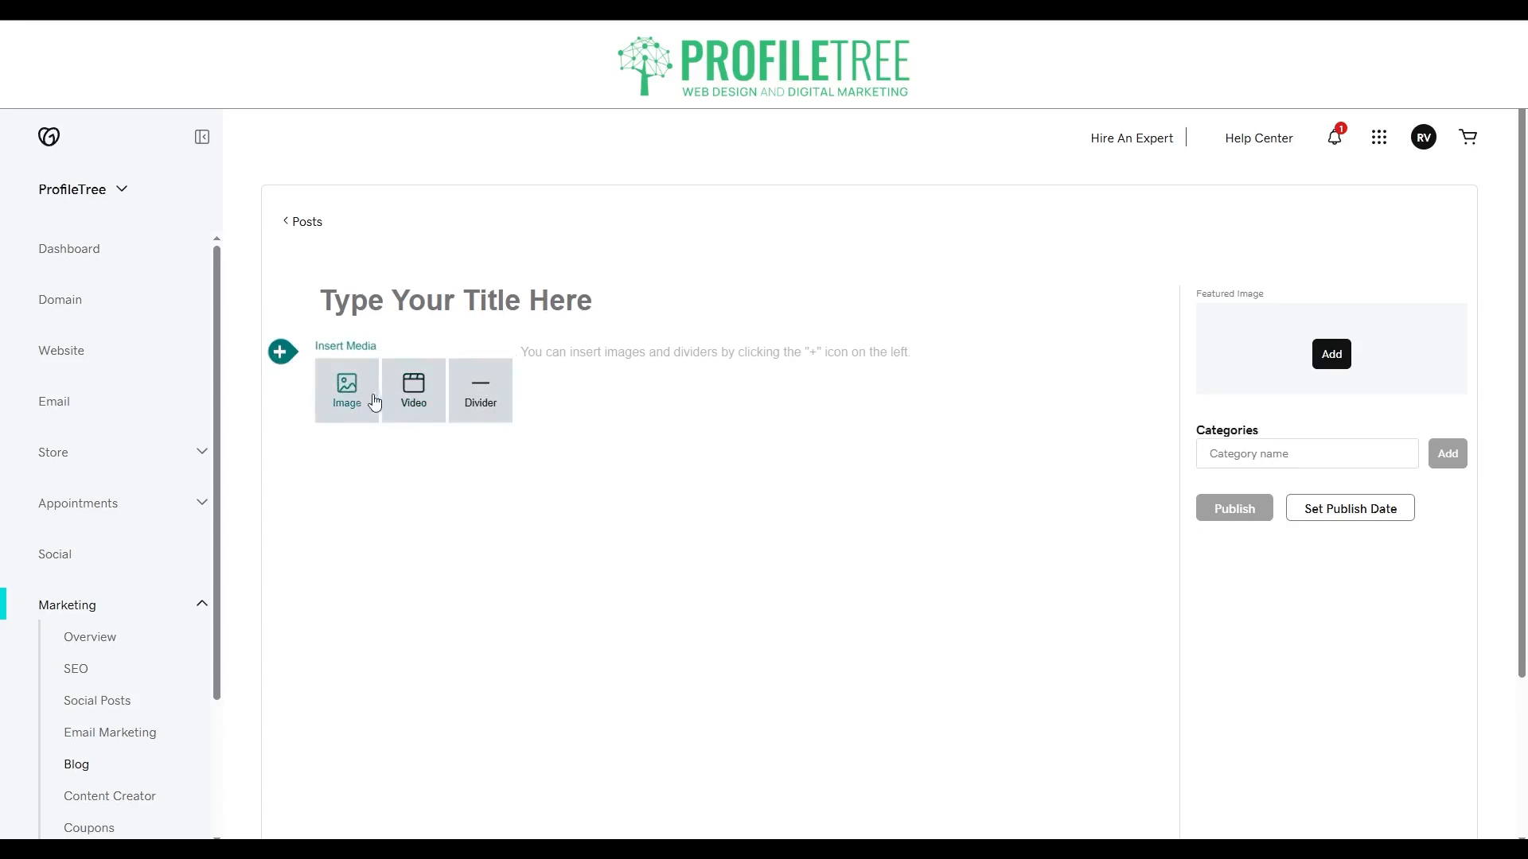
click(411, 398)
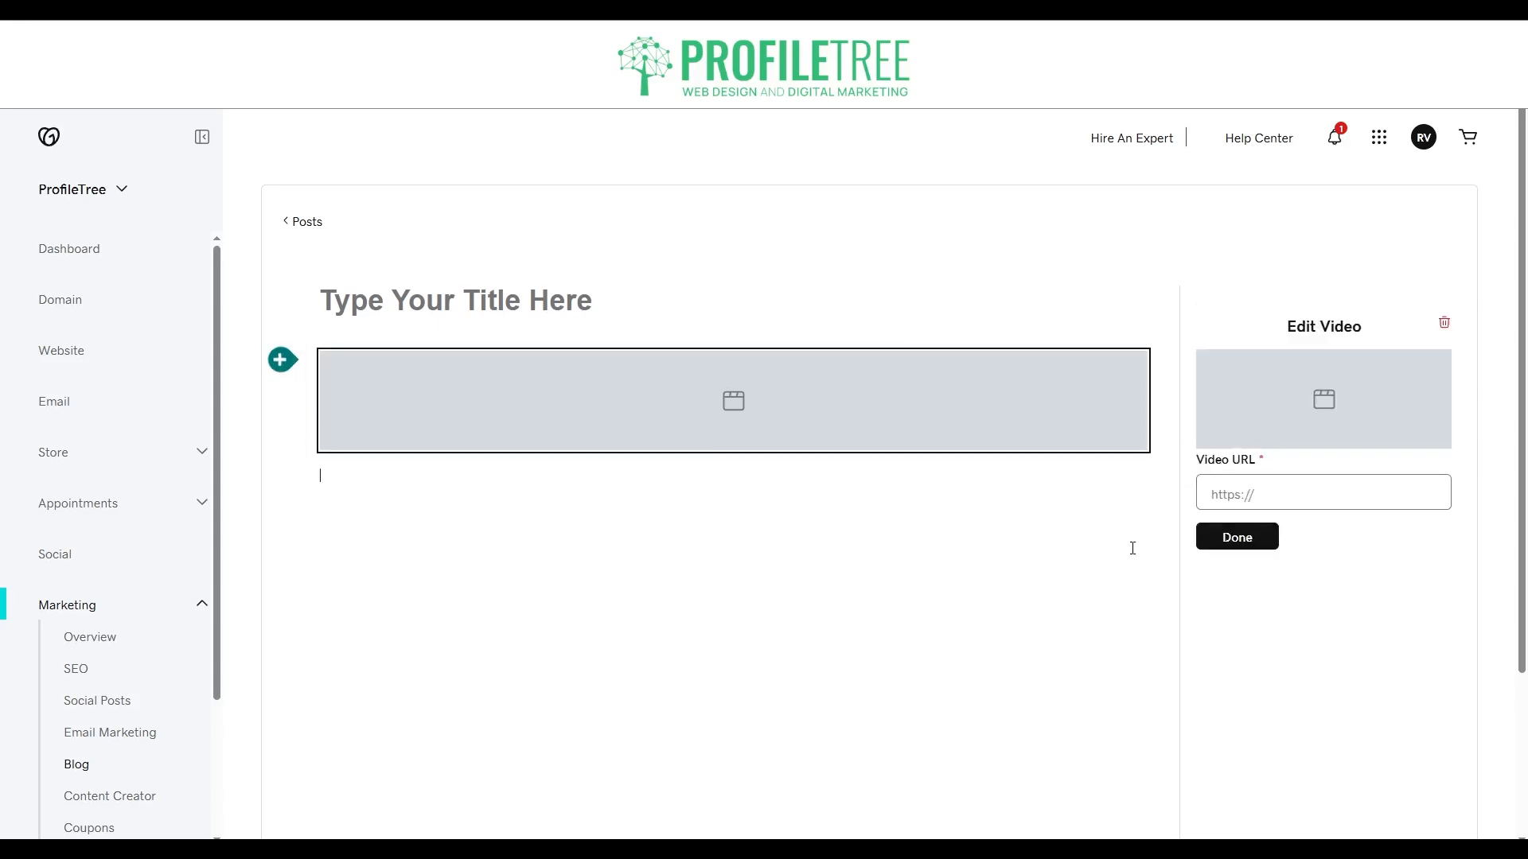
click(1292, 493)
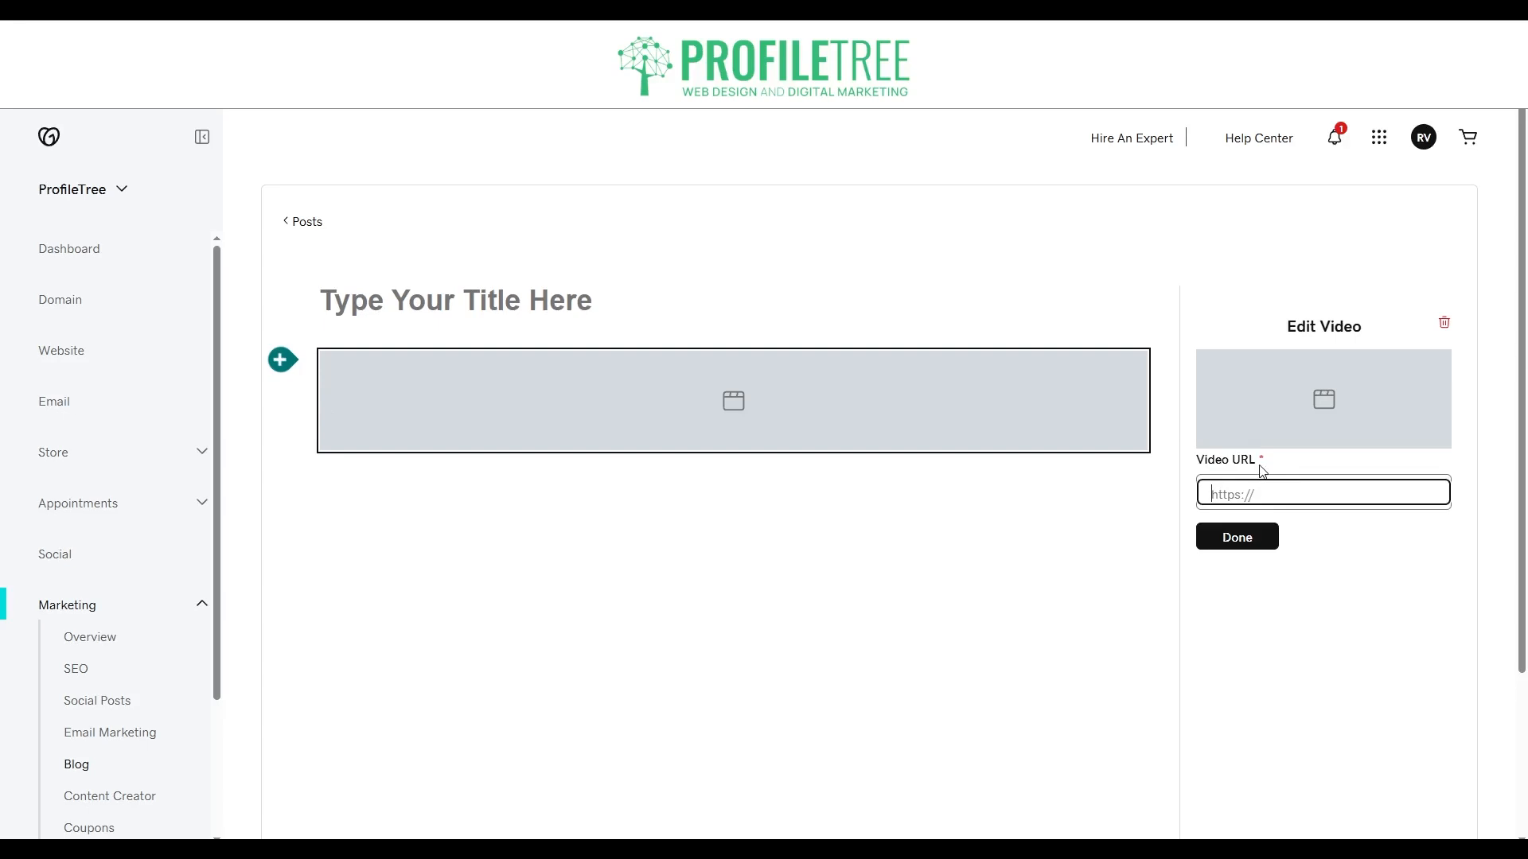
text(https://www.youtube.com/watch?v=Y_Sv8q-Msx8&ab_channel=ProfileTree)
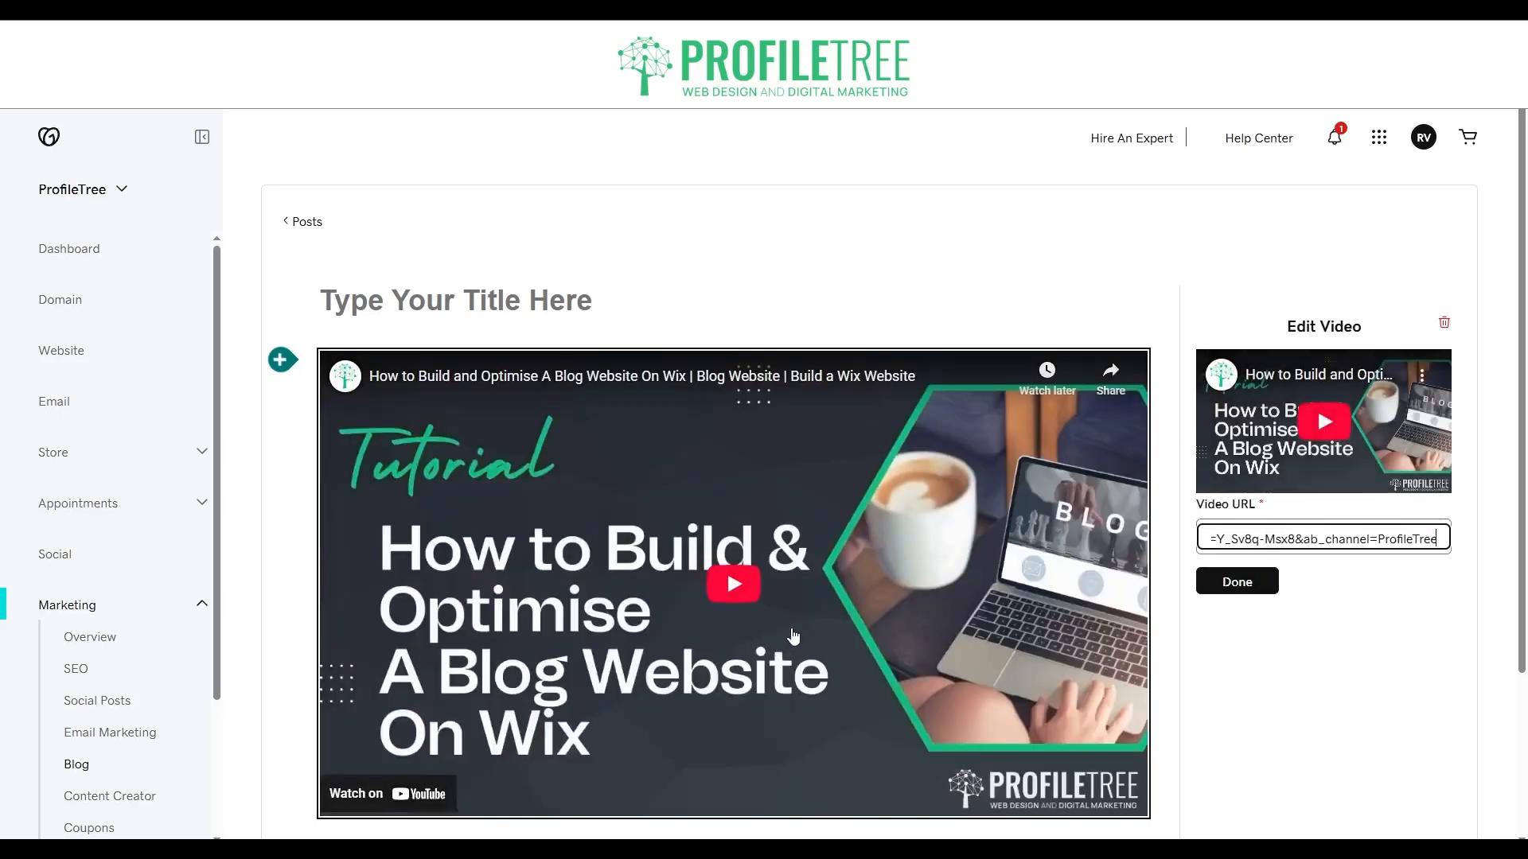
click(1226, 585)
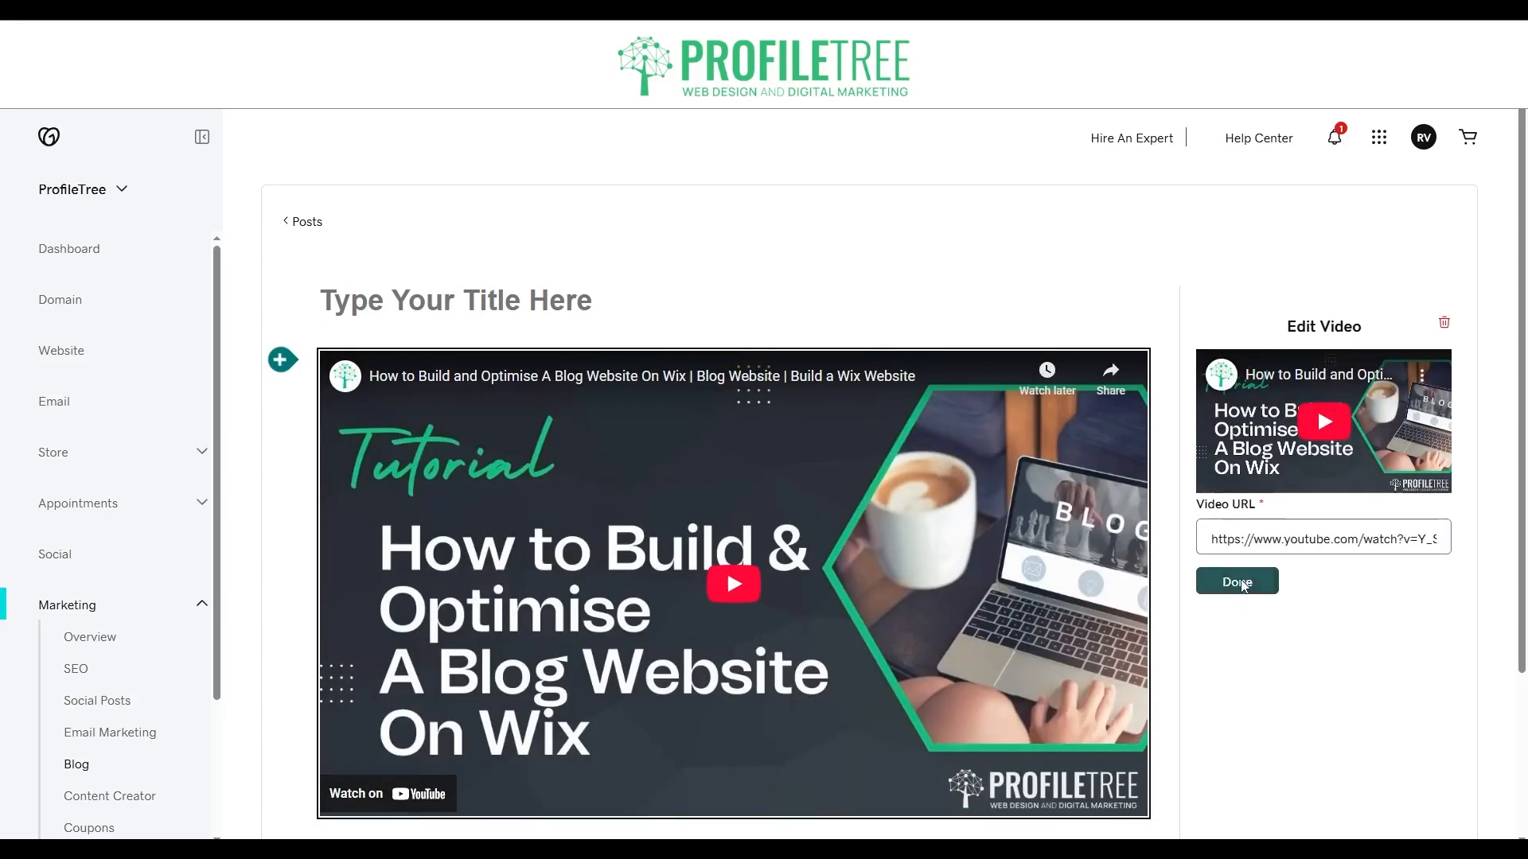
Place the text cursor on the empty line below the embedded video in the blog post body.
click(1271, 464)
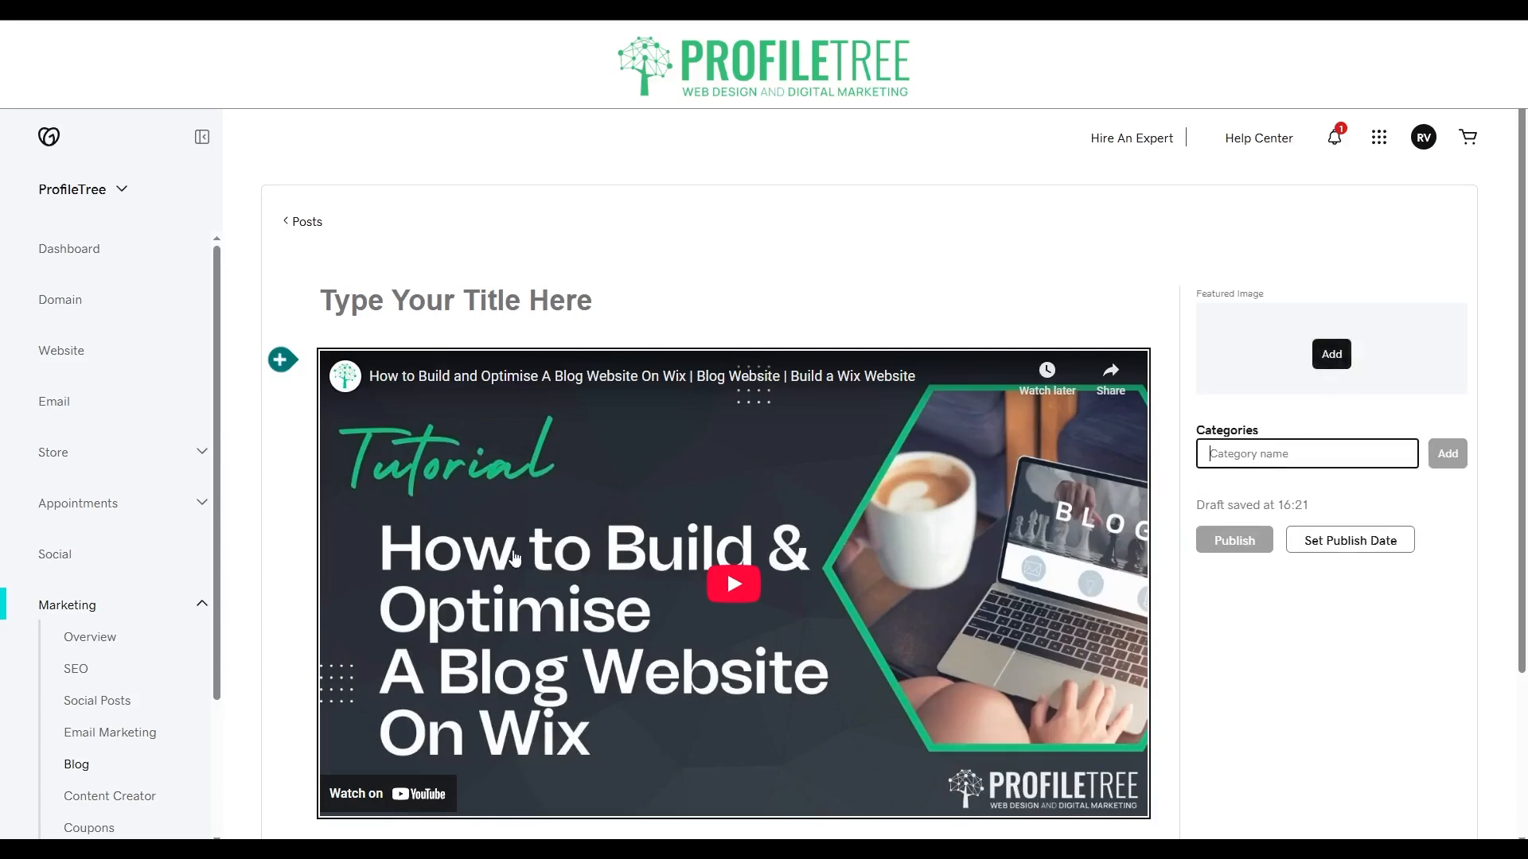
scroll(645, 660, down, 2)
click(938, 666)
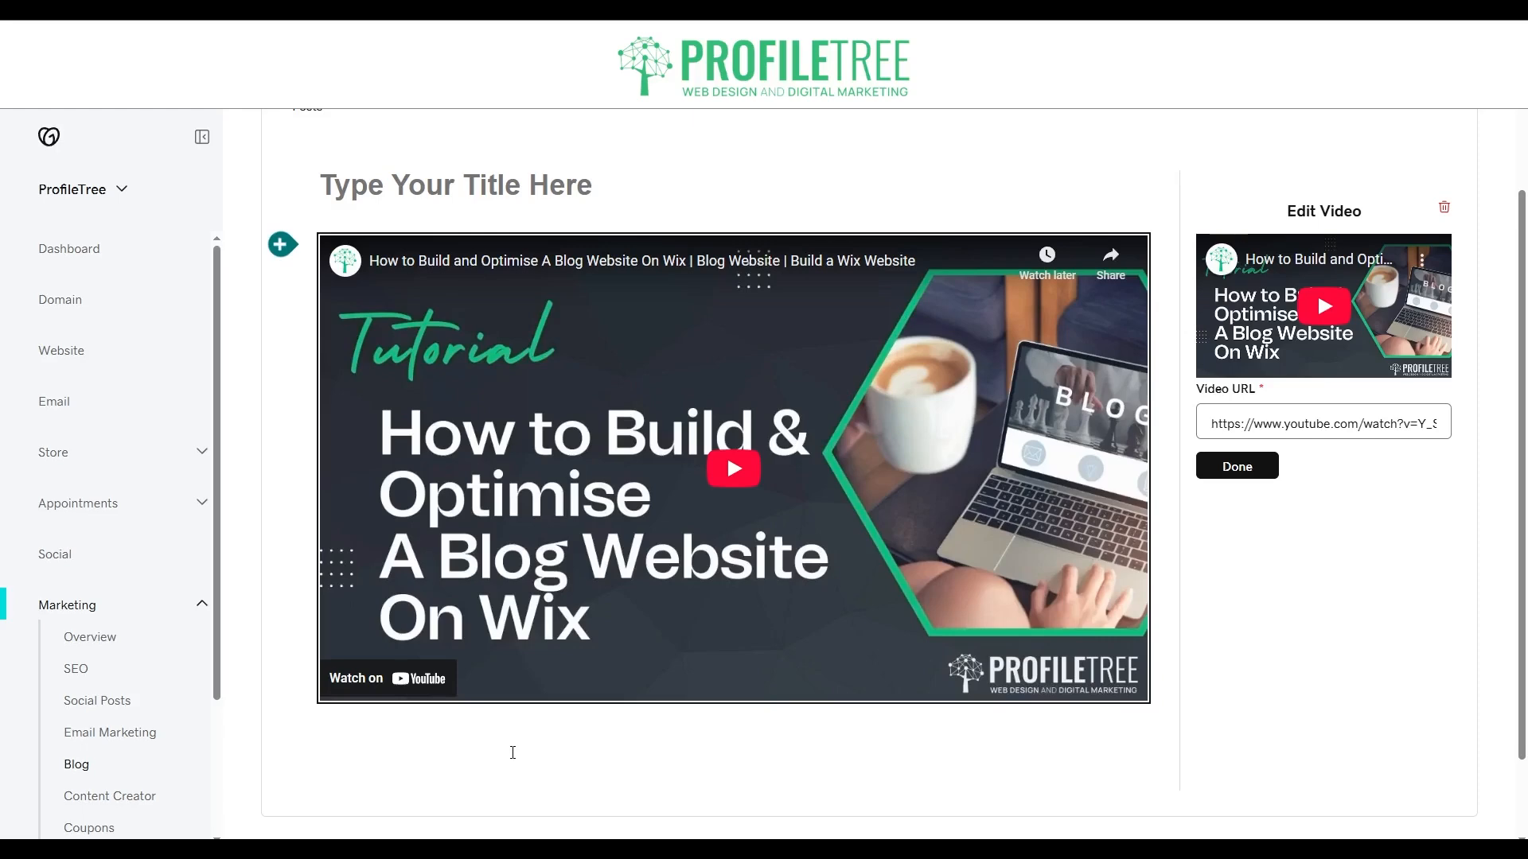
click(511, 752)
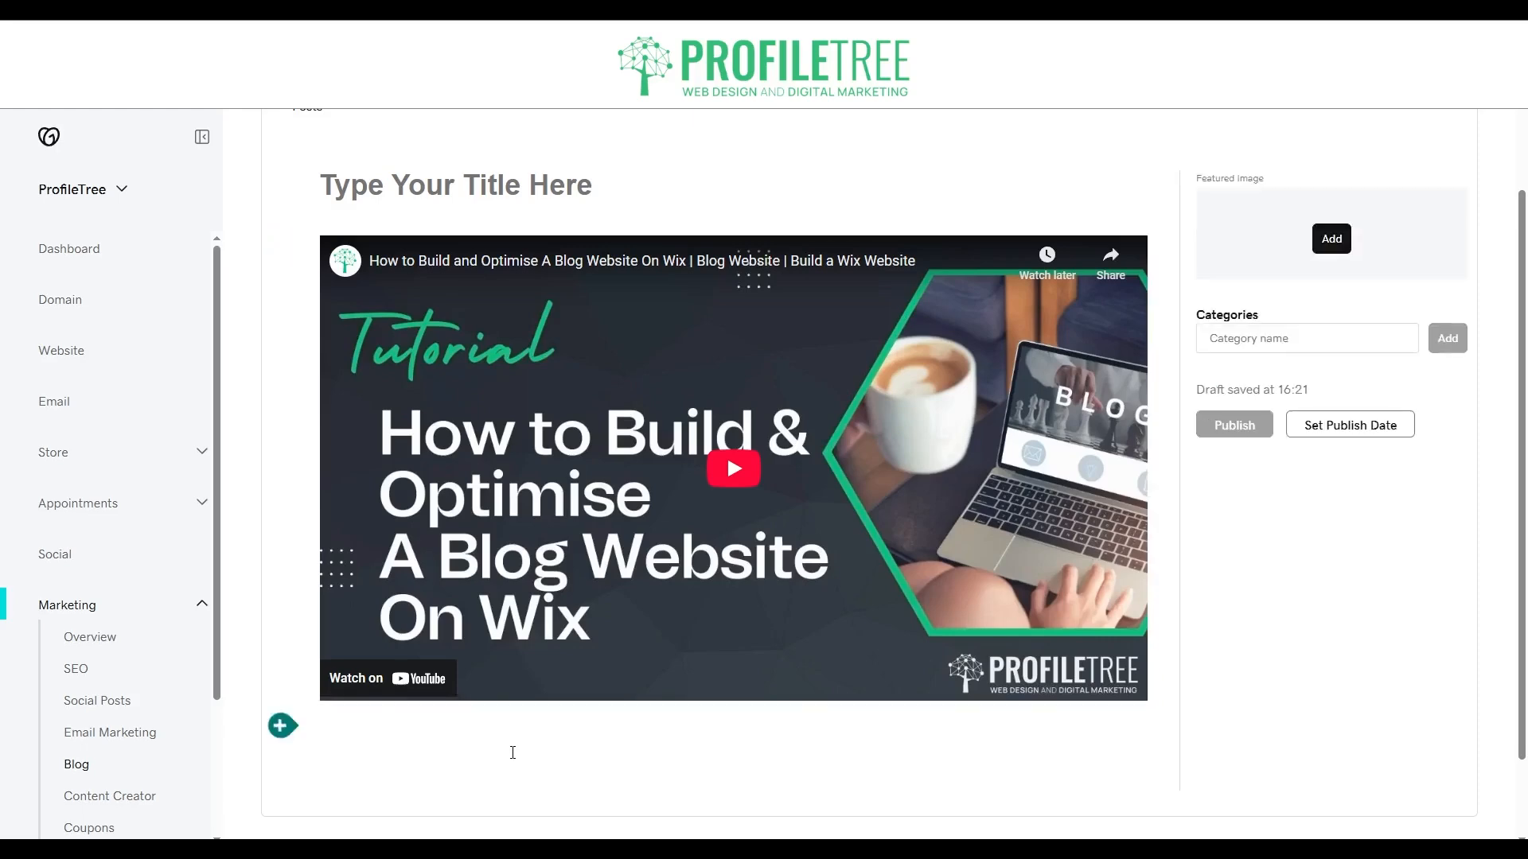